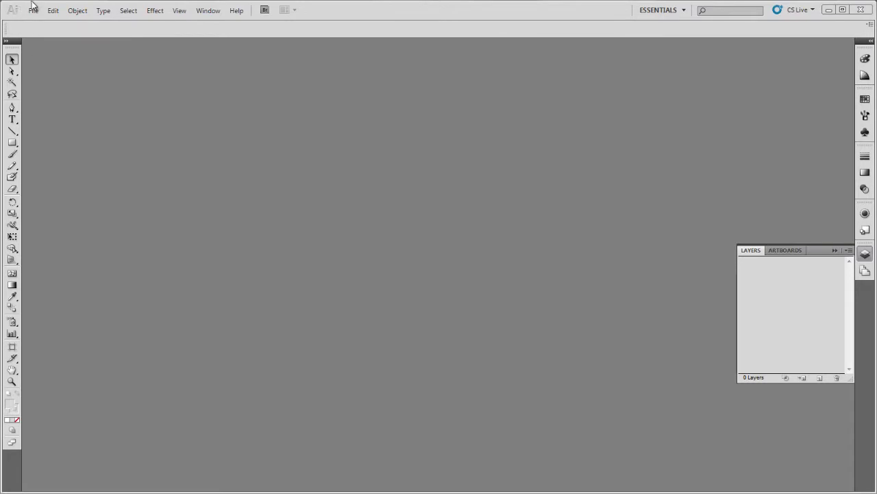
Open the File menu to begin creating a new document
{"action": "left_click", "coordinate": [34, 10]}
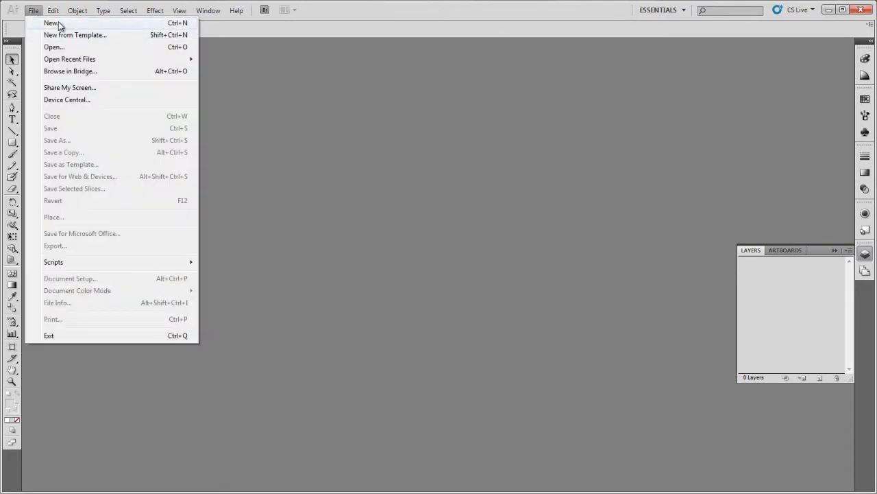
Create a landscape Print-profile Letter document named 'Blend' at 792 × 612 pt
{"action": "left_click", "coordinate": [58, 26]}
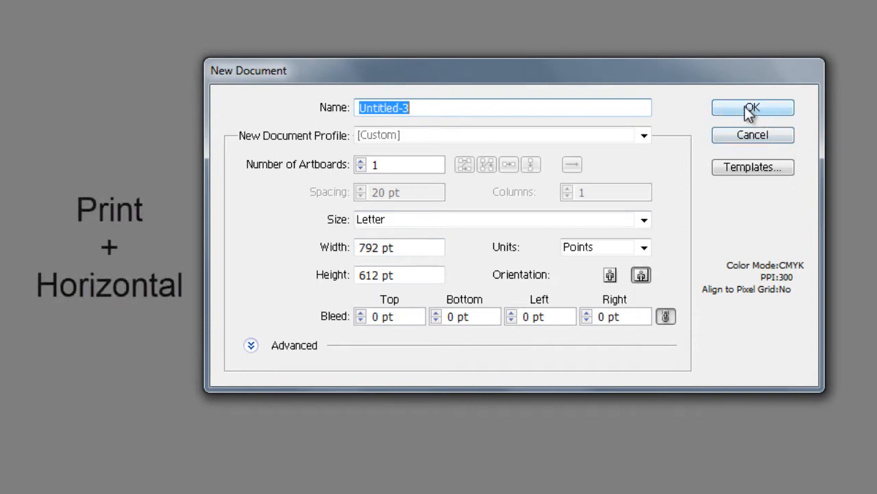
{"action": "type", "text": "Blend"}
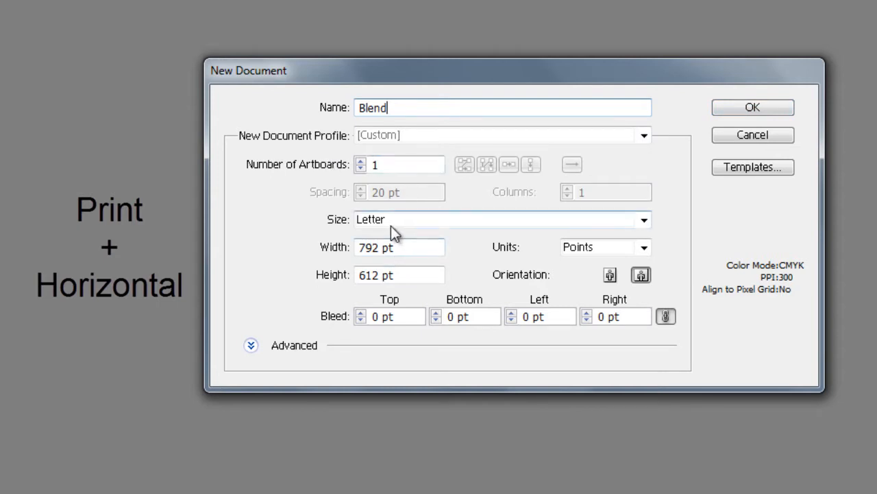
{"action": "left_click", "coordinate": [561, 137]}
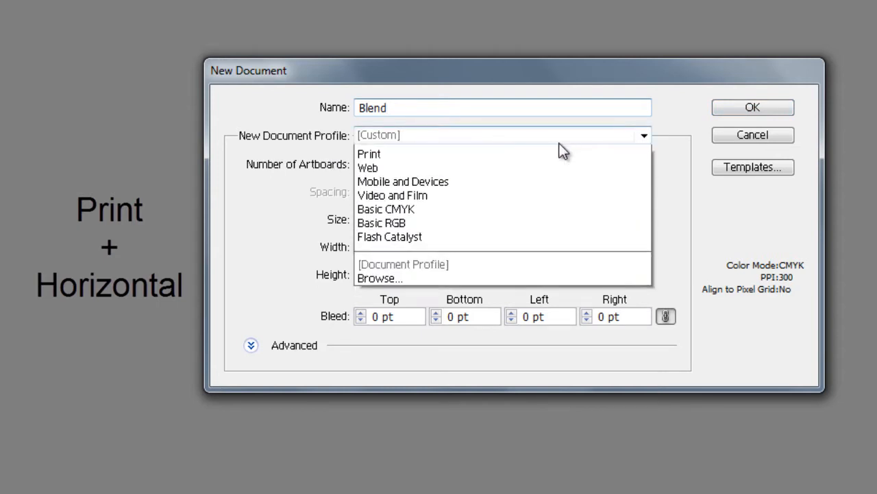
{"action": "left_click", "coordinate": [385, 176]}
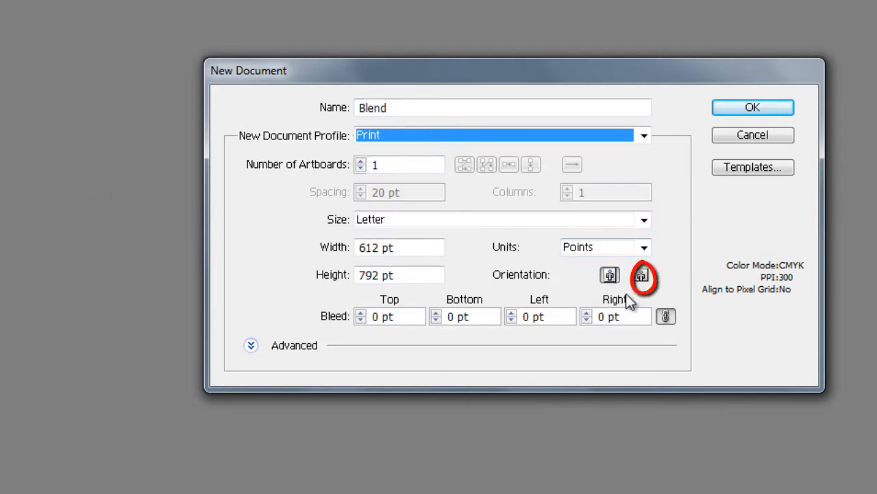
{"action": "left_click", "coordinate": [642, 279]}
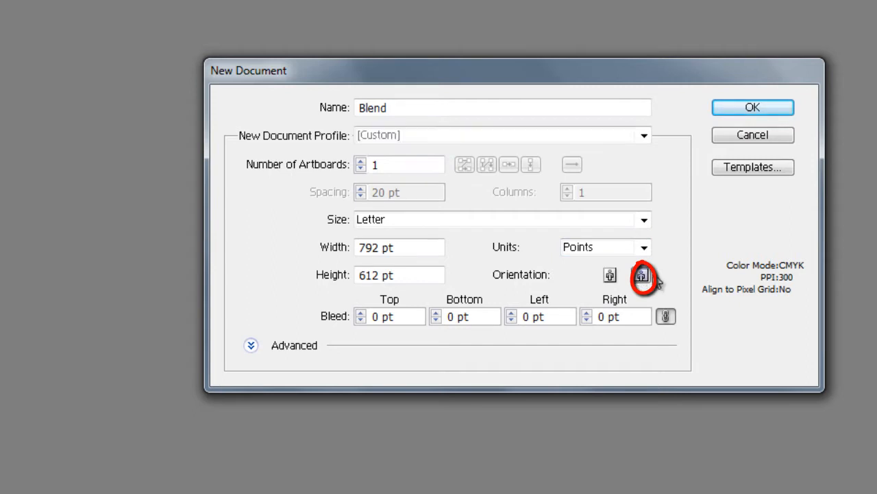
{"action": "left_click", "coordinate": [752, 108]}
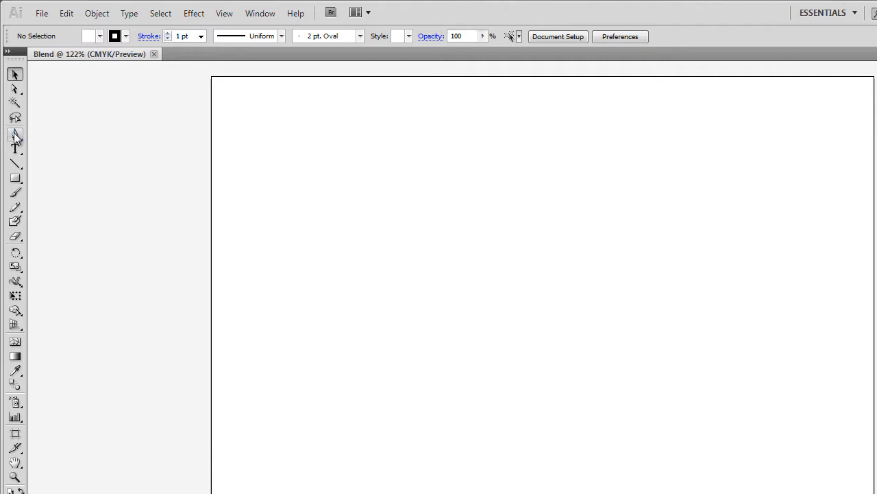
Choose the Pen tool with fill set to None and a 1 pt black stroke
{"action": "left_click", "coordinate": [16, 136]}
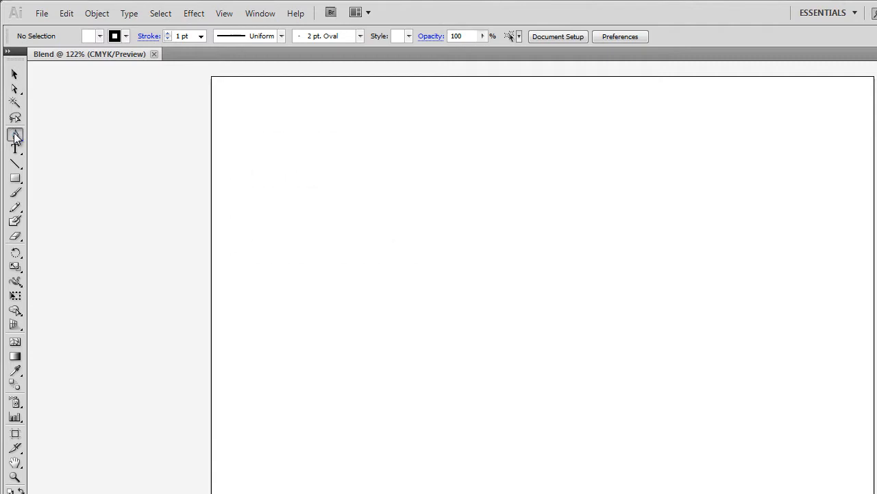
{"action": "left_click", "coordinate": [99, 38]}
Draw a three-anchor S-shaped wave across the upper part of the page
{"action": "left_click_drag", "start_coordinate": [268, 260], "coordinate": [268, 329]}
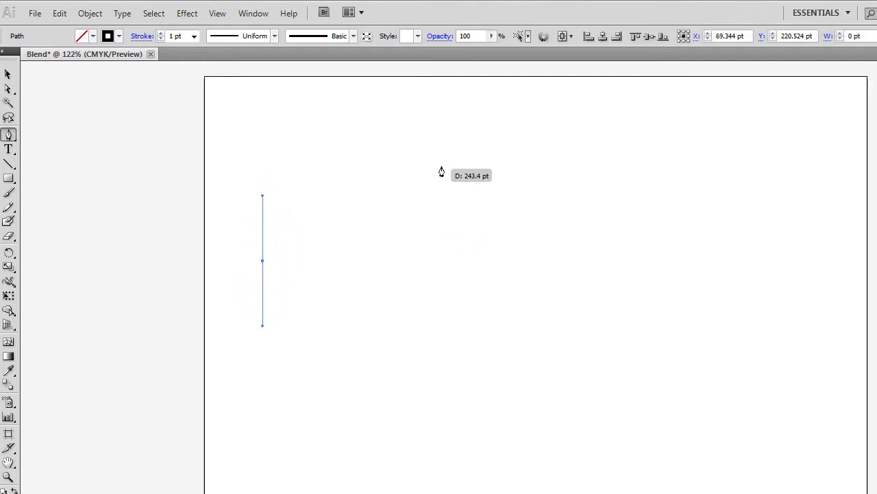
{"action": "left_click_drag", "start_coordinate": [443, 162], "coordinate": [518, 184]}
{"action": "left_click_drag", "start_coordinate": [310, 184], "coordinate": [325, 179]}
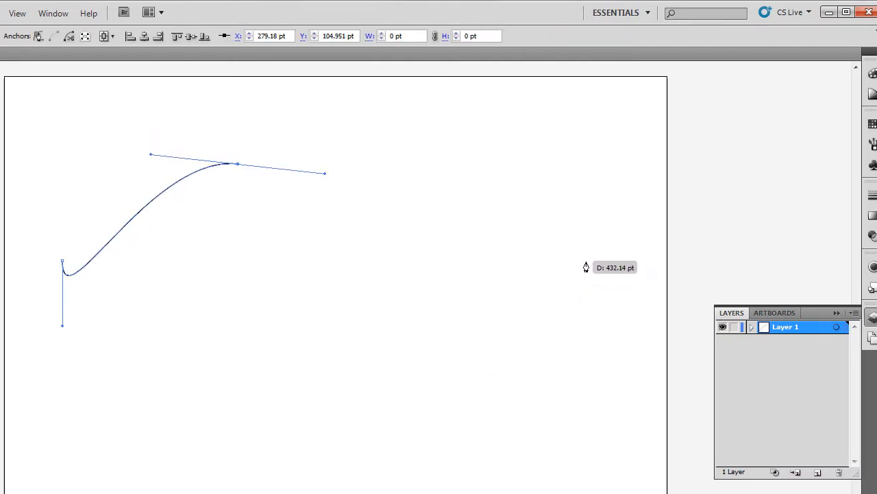
{"action": "left_click_drag", "start_coordinate": [588, 237], "coordinate": [679, 110]}
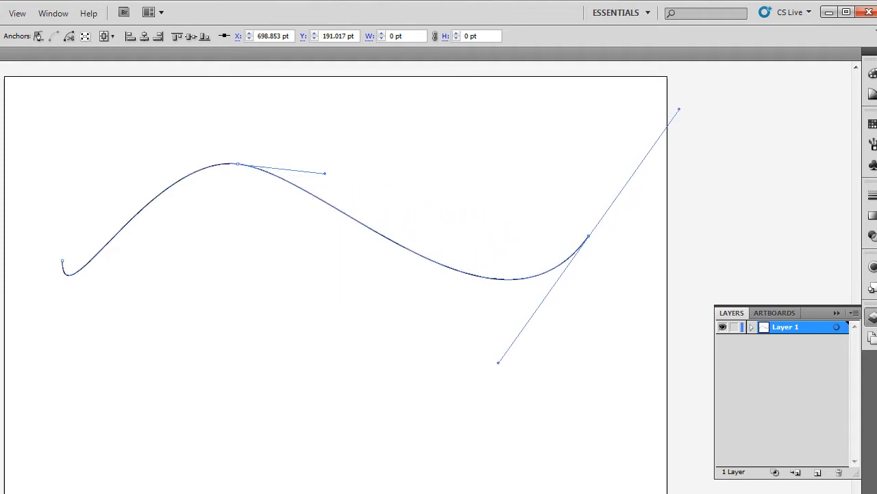
Swing the wave's first anchor handle to remove the hook at its start
{"action": "left_click", "coordinate": [63, 261]}
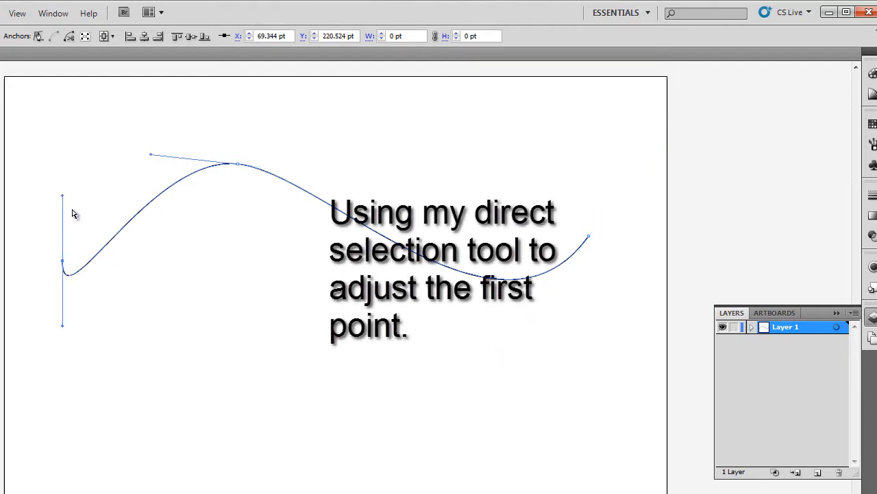
{"action": "left_click_drag", "start_coordinate": [66, 194], "coordinate": [57, 373]}
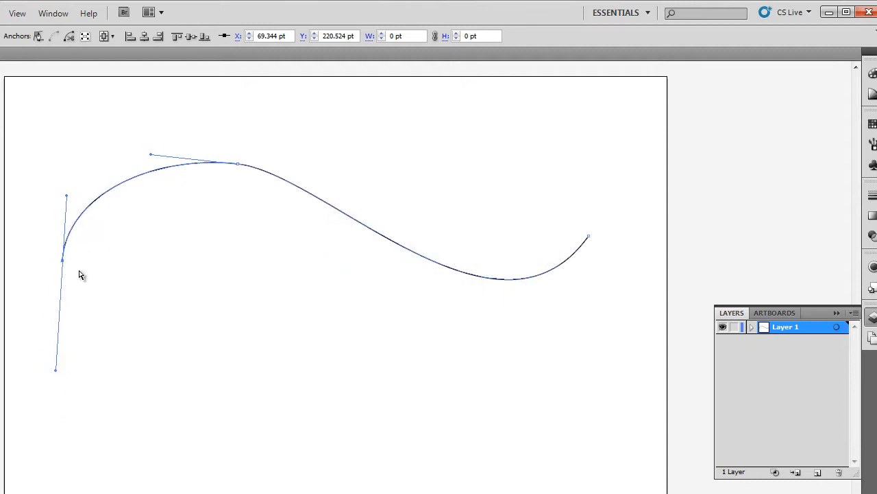
{"action": "left_click", "coordinate": [429, 360]}
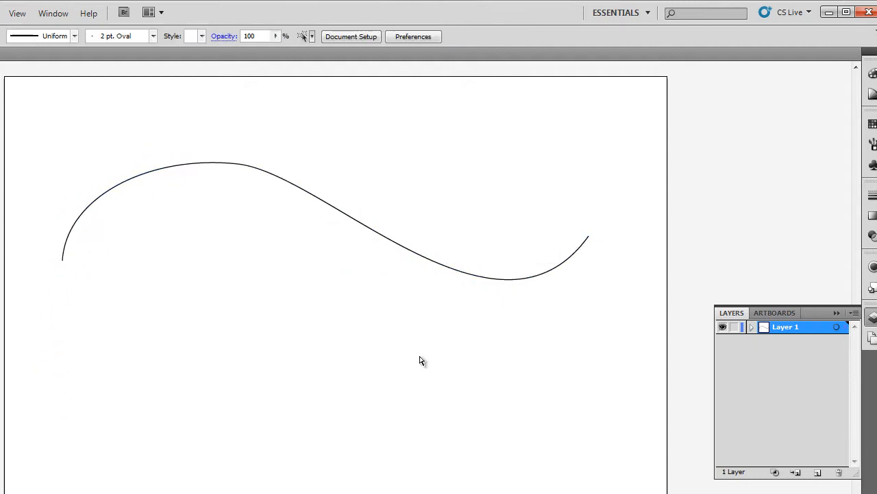
Draw a second three-anchor S-shaped wave below the first
{"action": "left_click", "coordinate": [62, 412]}
{"action": "left_click_drag", "start_coordinate": [274, 312], "coordinate": [385, 425]}
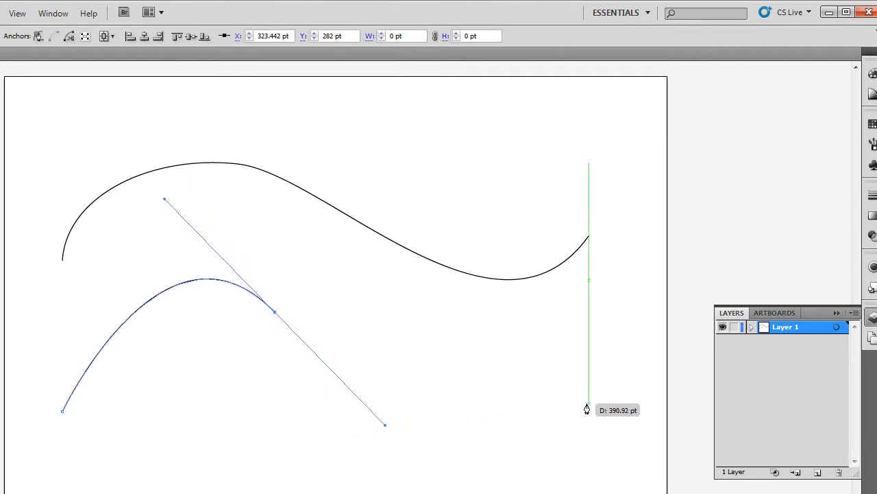
{"action": "left_click_drag", "start_coordinate": [588, 405], "coordinate": [657, 324]}
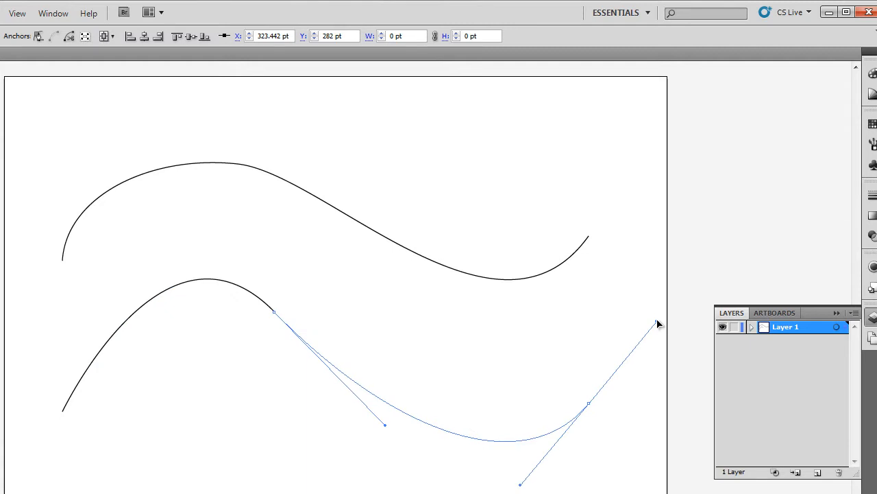
{"action": "left_click_drag", "start_coordinate": [657, 323], "coordinate": [651, 308]}
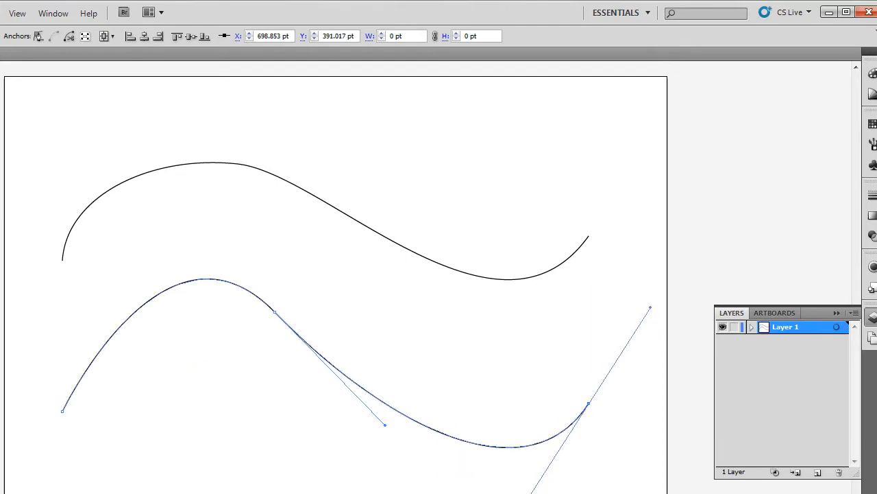
Marquee-select both wave lines together
{"action": "key", "text": "v"}
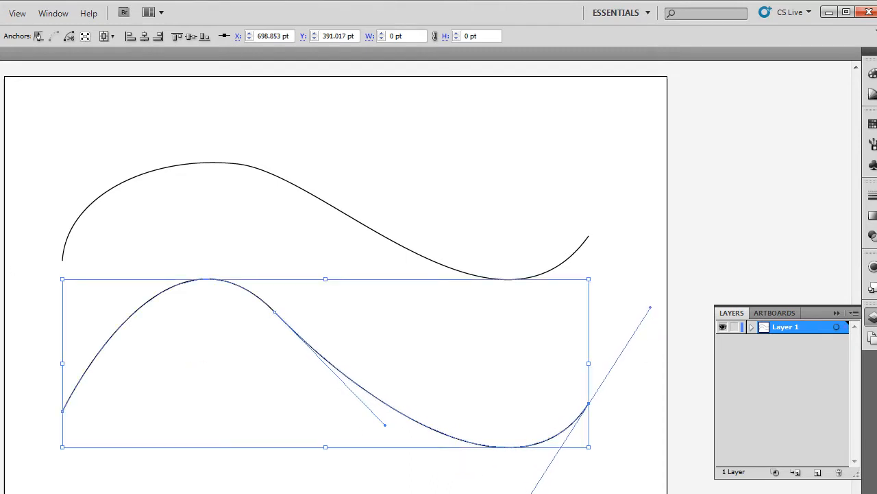
{"action": "left_click", "coordinate": [12, 347]}
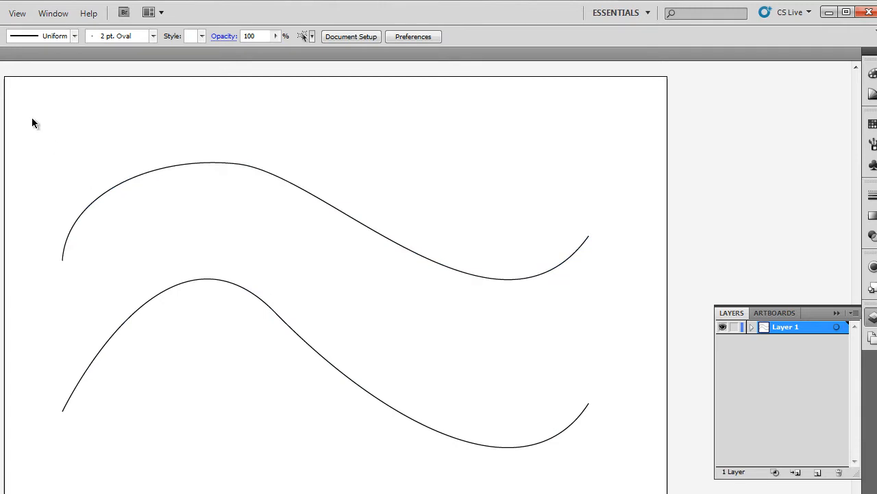
{"action": "left_click_drag", "start_coordinate": [31, 115], "coordinate": [655, 493]}
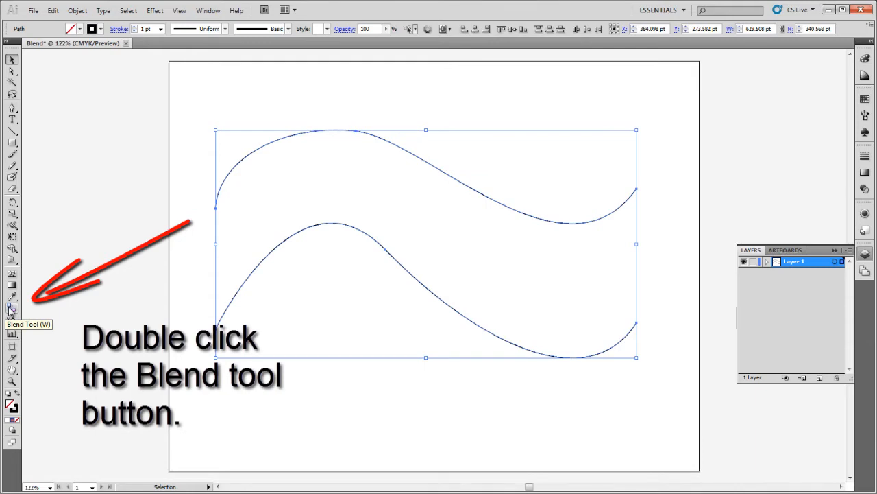
Set the Blend Options spacing to Specified Steps with 12 steps
{"action": "double_click", "coordinate": [11, 308]}
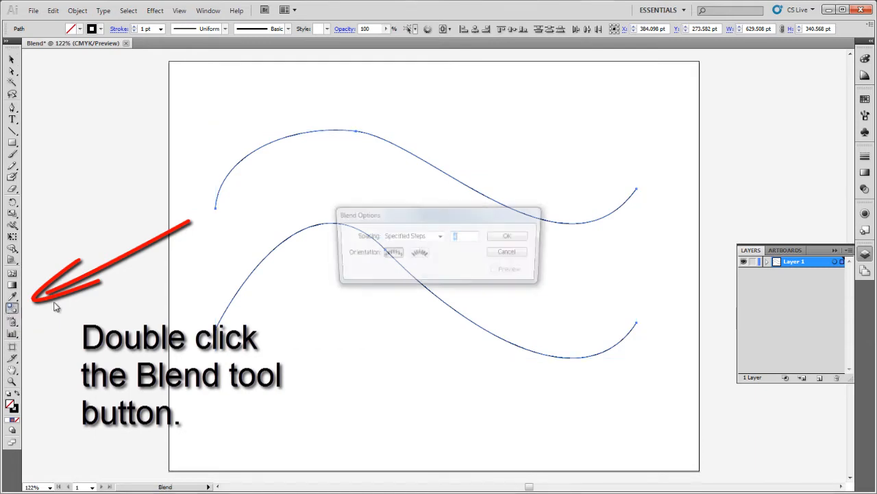
{"action": "left_click", "coordinate": [440, 237]}
{"action": "left_click", "coordinate": [387, 244]}
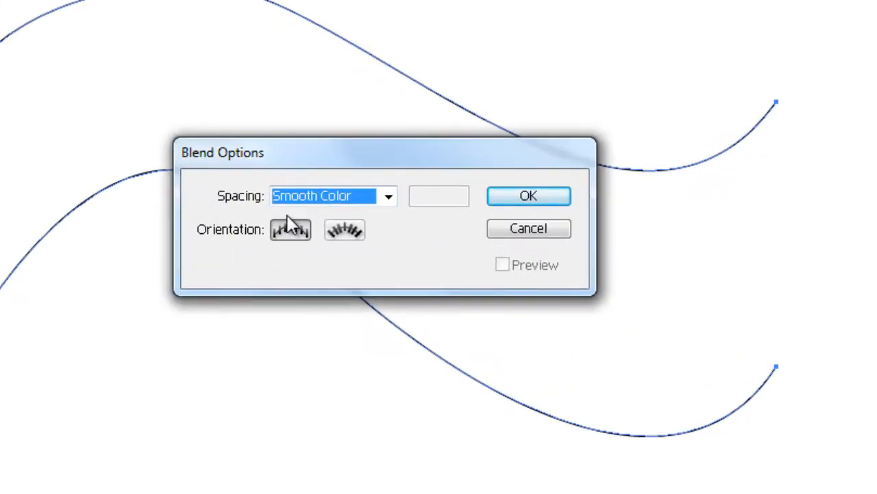
{"action": "left_click", "coordinate": [336, 190]}
{"action": "left_click", "coordinate": [321, 233]}
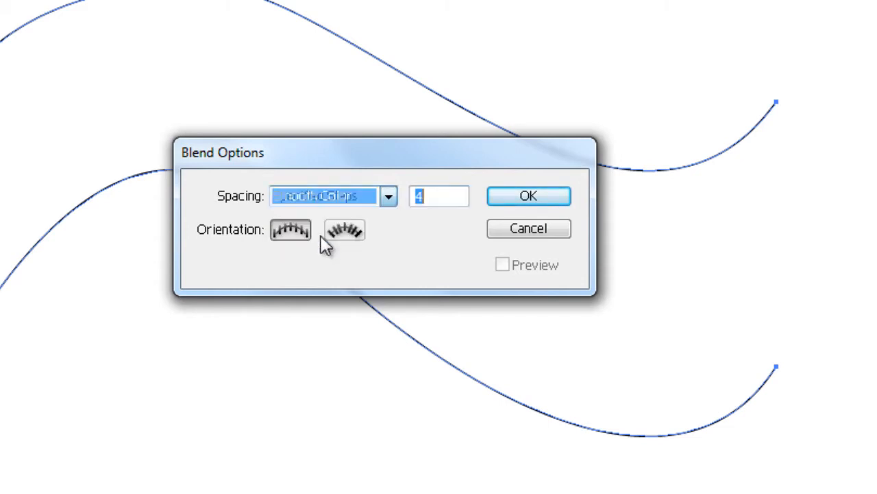
{"action": "type", "text": "12"}
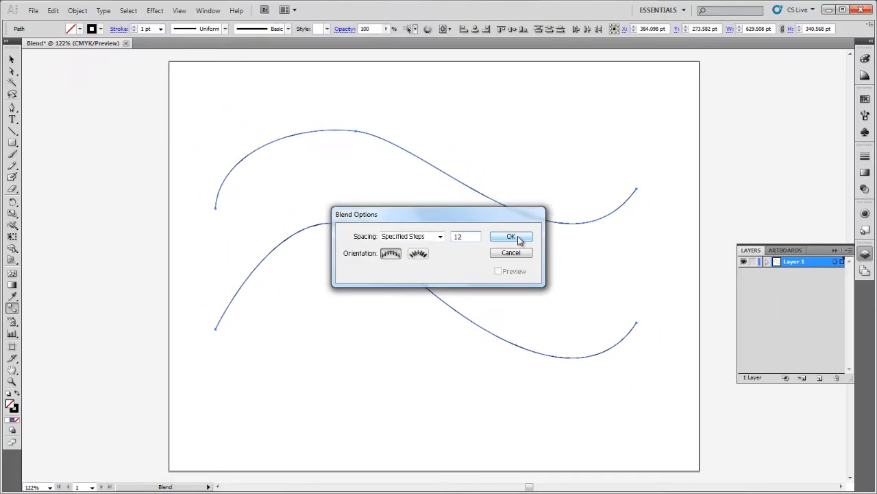
{"action": "left_click", "coordinate": [518, 238]}
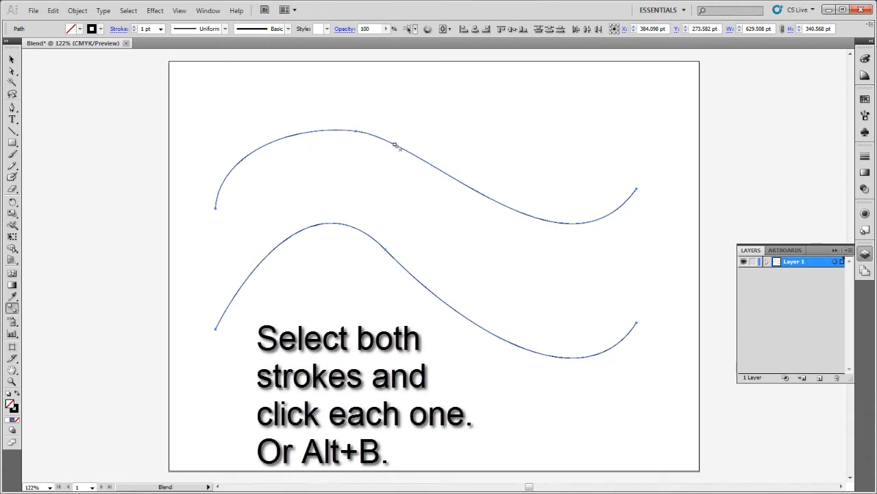
Blend the two waves and expand Layer 1 to show the Blend group
{"action": "left_click", "coordinate": [404, 268]}
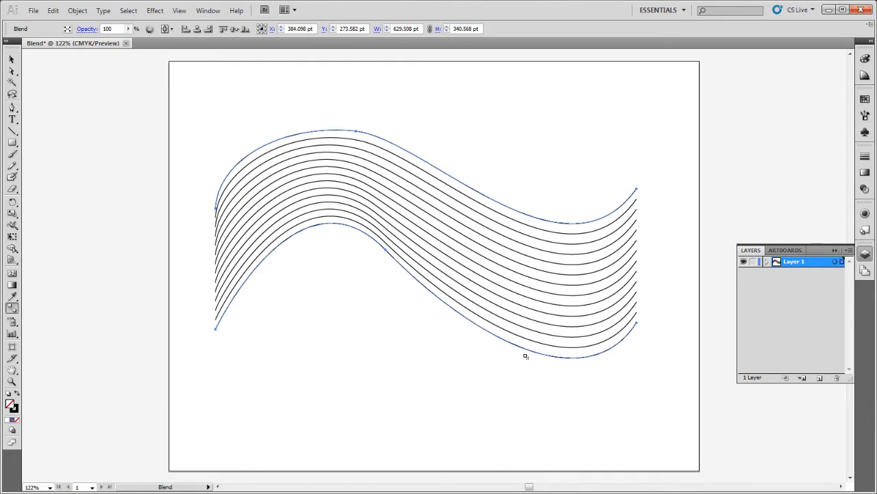
{"action": "left_click", "coordinate": [767, 262]}
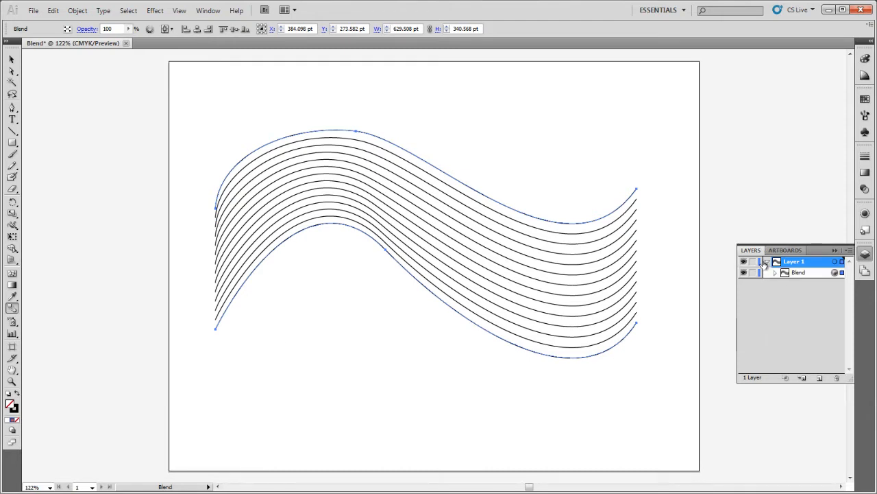
Expand the Blend in the Layers panel and target its bottom wave path
{"action": "left_click", "coordinate": [777, 274]}
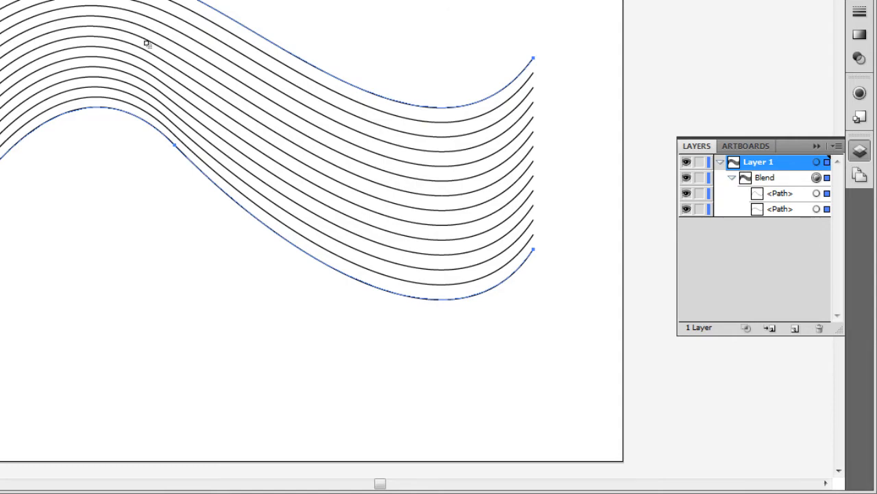
{"action": "left_click", "coordinate": [827, 208]}
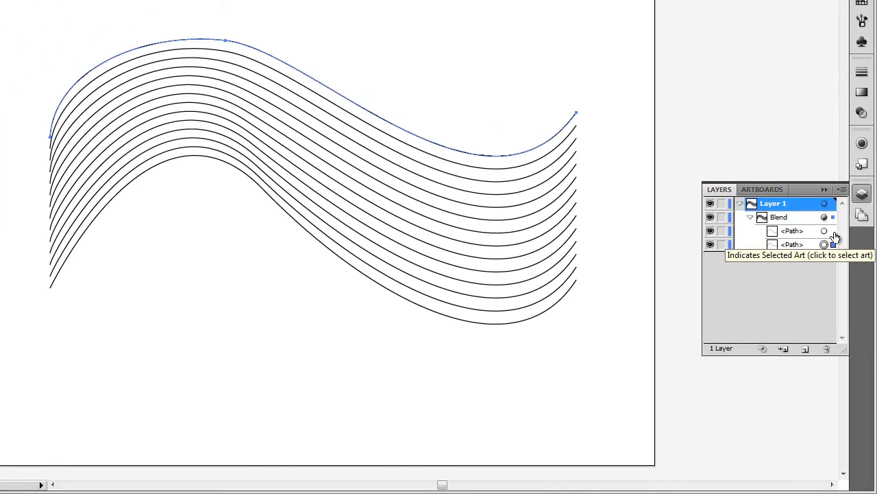
{"action": "left_click", "coordinate": [834, 232]}
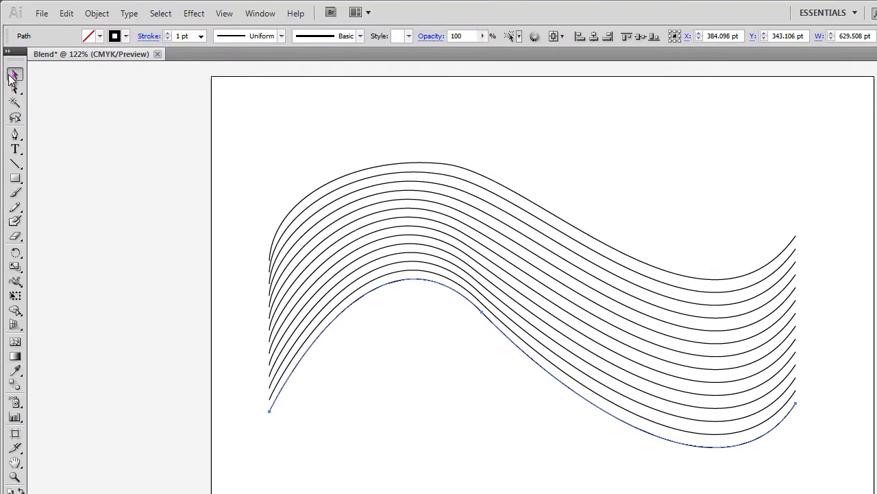
{"action": "left_click", "coordinate": [15, 75]}
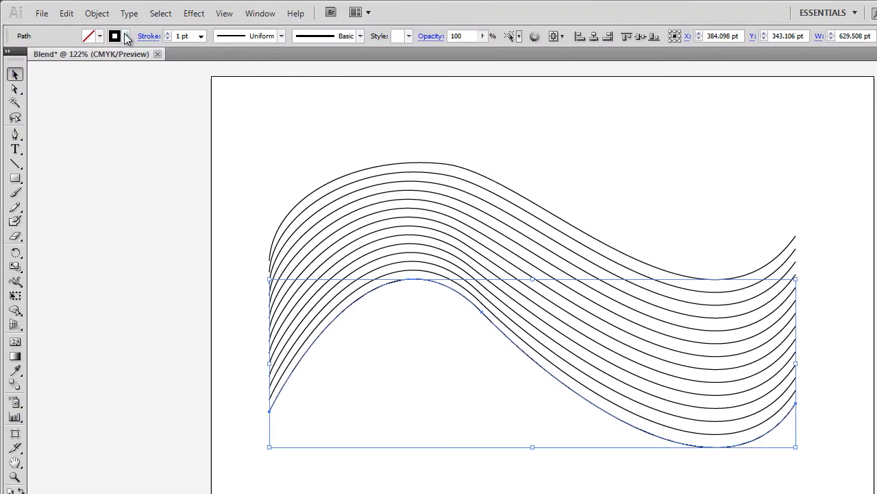
Give the bottom wave a red stroke so the blend grades black to red
{"action": "left_click", "coordinate": [126, 36]}
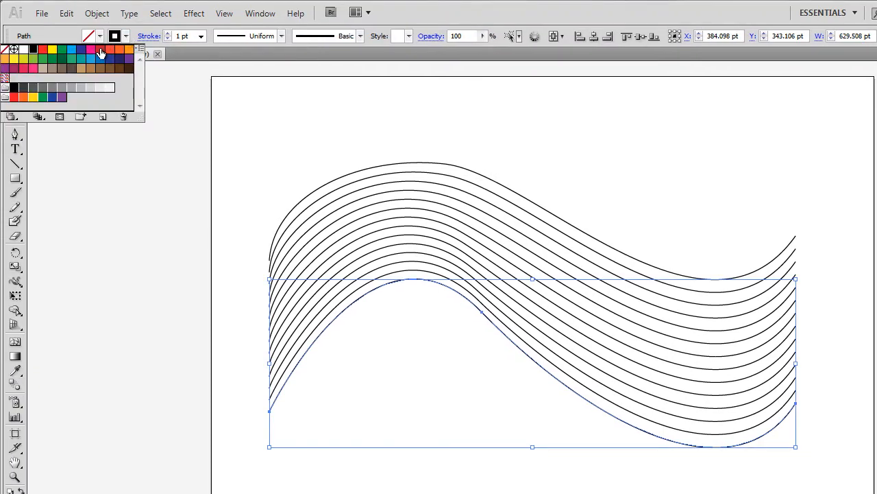
{"action": "left_click", "coordinate": [43, 51]}
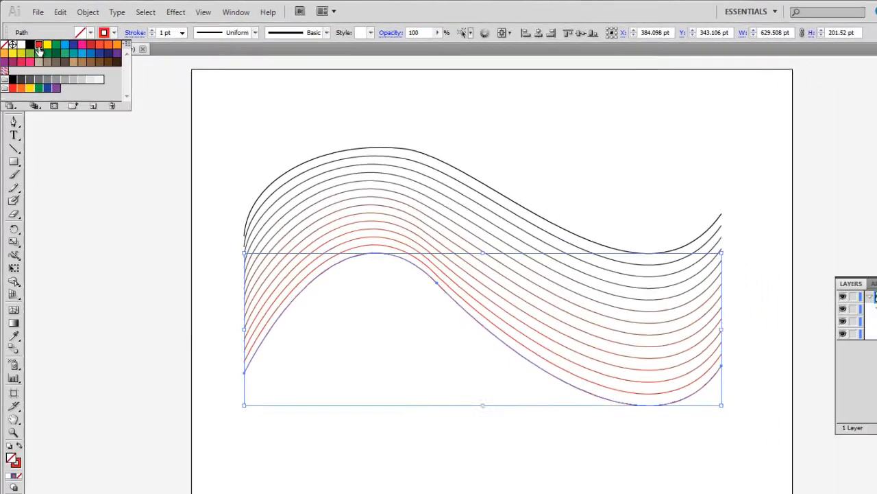
{"action": "left_click", "coordinate": [487, 483]}
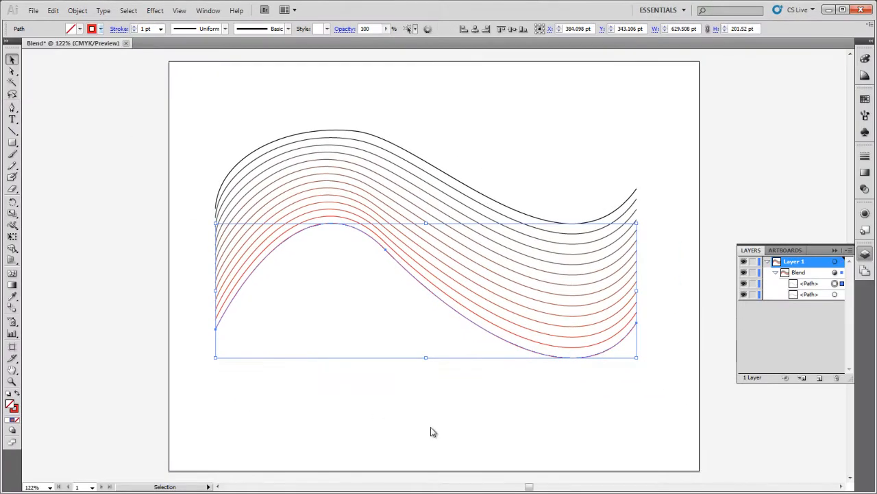
{"action": "left_click", "coordinate": [201, 179]}
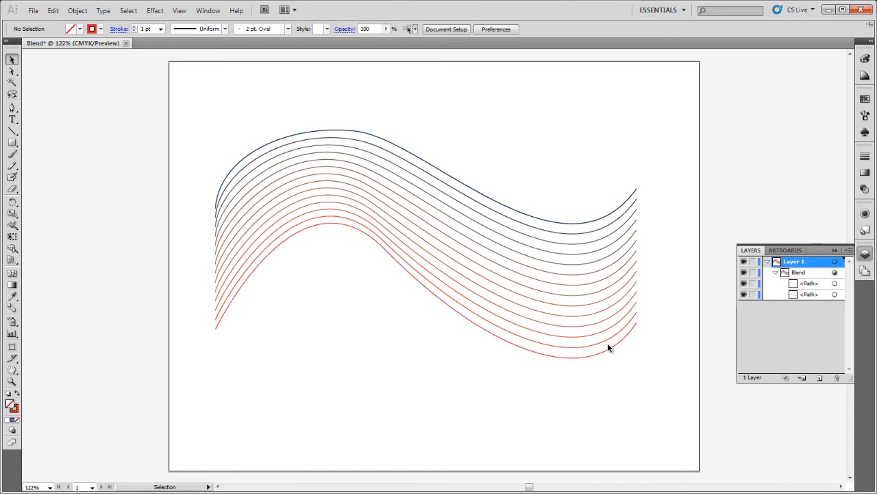
{"action": "left_click", "coordinate": [12, 71]}
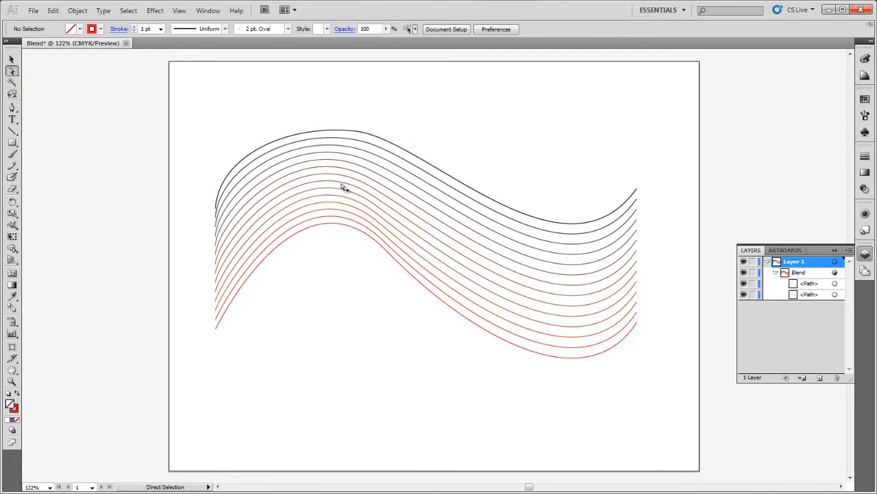
Pull the black wave's peak anchor down to reshape the blend
{"action": "left_click", "coordinate": [418, 159]}
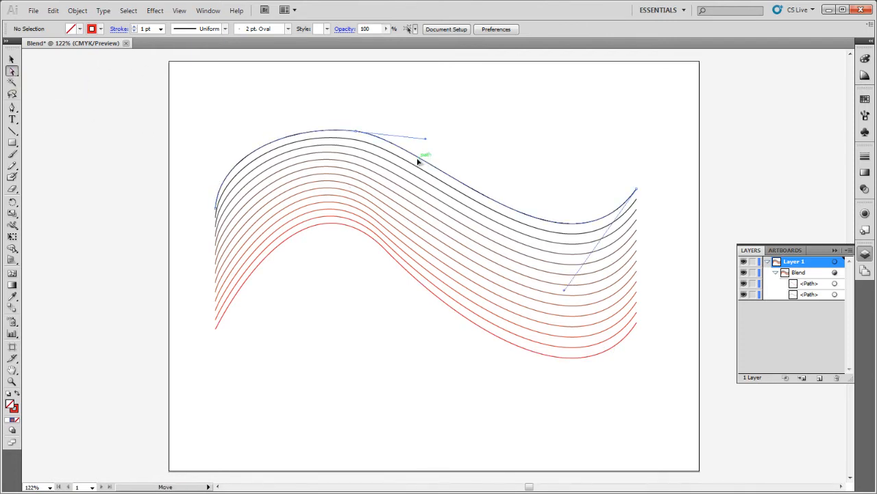
{"action": "left_click", "coordinate": [355, 132]}
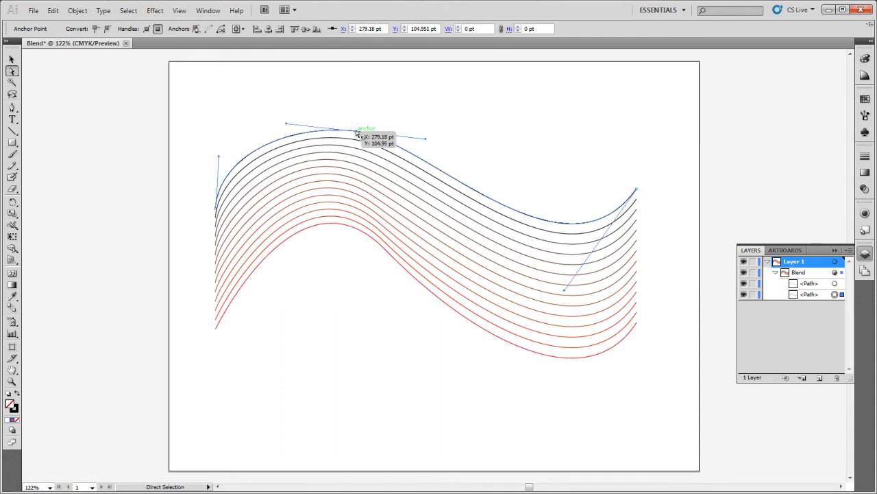
{"action": "mouse_move", "coordinate": [356, 131]}
{"action": "left_mouse_down"}
{"action": "mouse_move", "coordinate": [362, 263]}
{"action": "mouse_move", "coordinate": [375, 279]}
{"action": "mouse_move", "coordinate": [379, 323]}
{"action": "mouse_move", "coordinate": [383, 316]}
{"action": "left_mouse_up"}
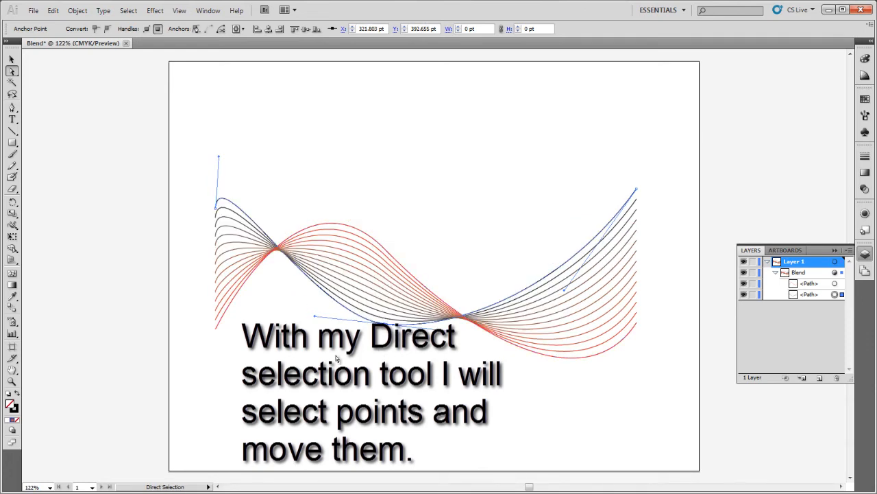
Move and reshape both waves' left ends so they share one vertical edge
{"action": "left_click_drag", "start_coordinate": [196, 186], "coordinate": [242, 361]}
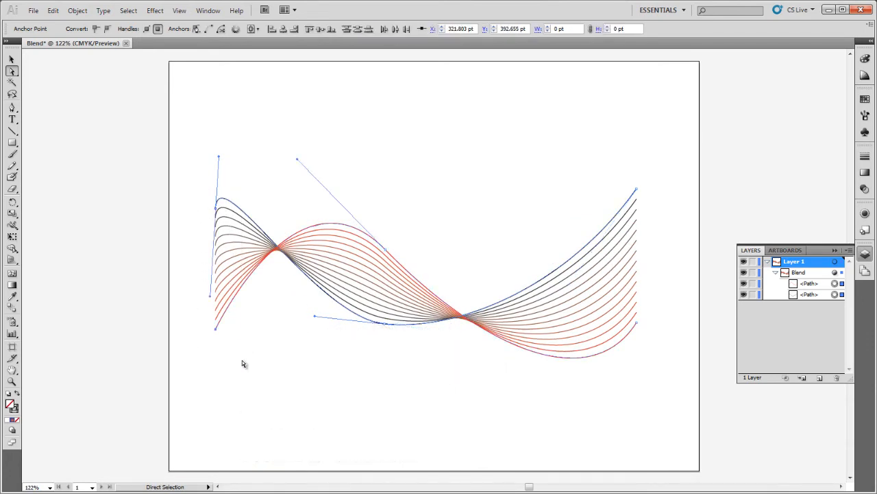
{"action": "left_click", "coordinate": [210, 300]}
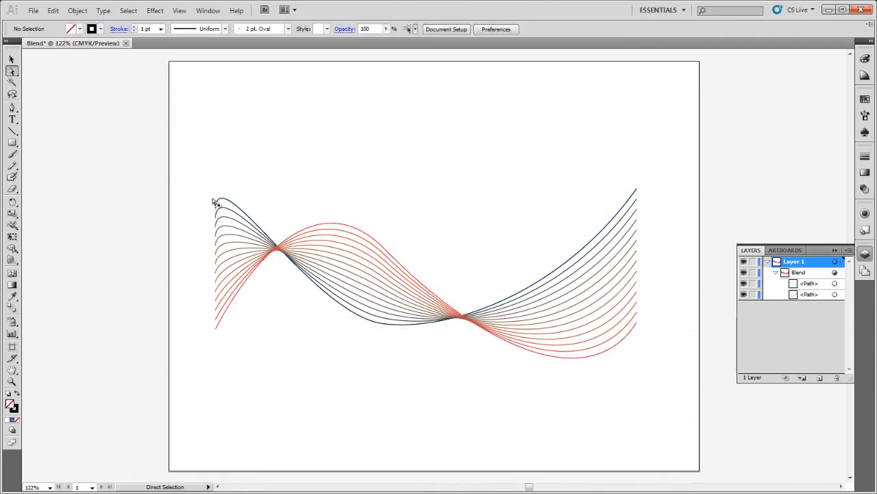
{"action": "left_click_drag", "start_coordinate": [214, 203], "coordinate": [194, 184]}
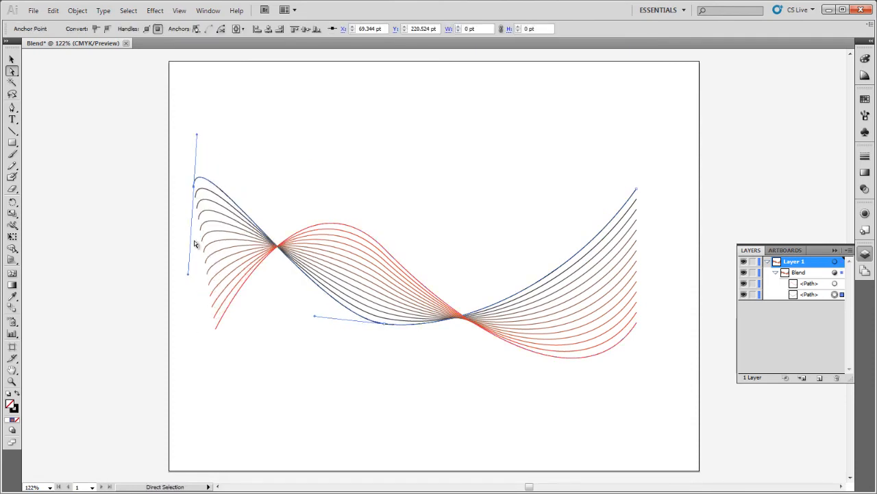
{"action": "left_click_drag", "start_coordinate": [188, 274], "coordinate": [138, 186]}
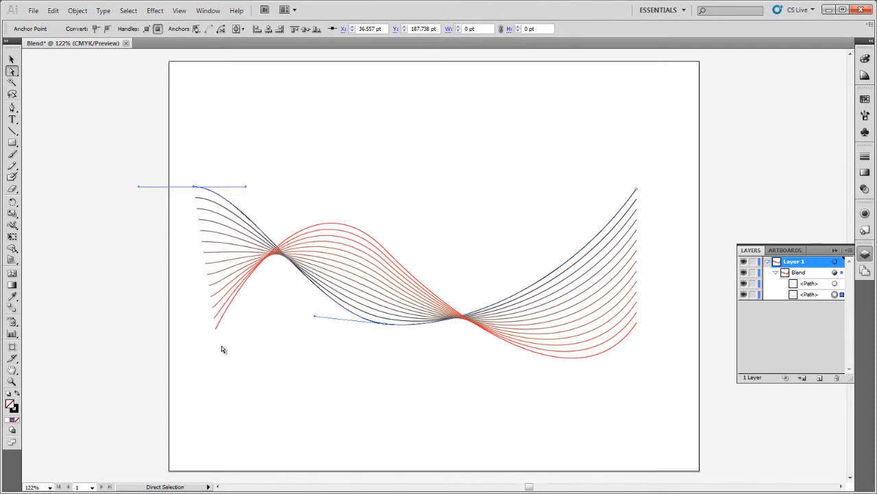
{"action": "left_click", "coordinate": [217, 328]}
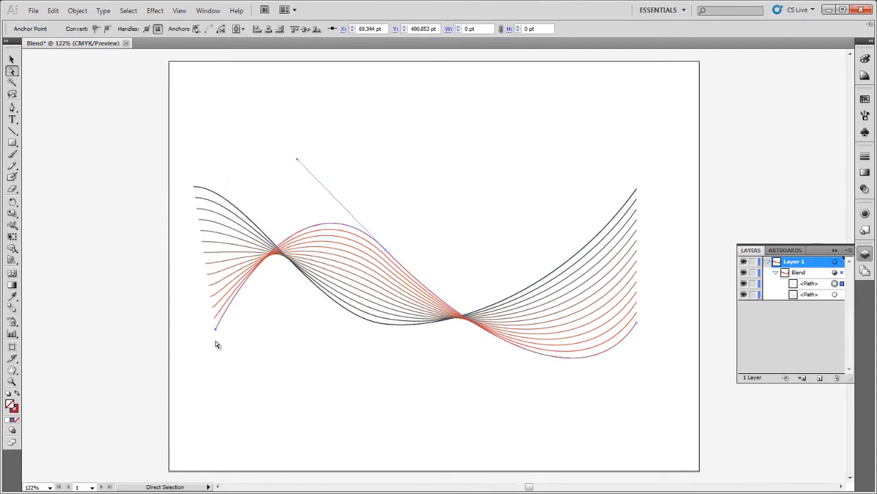
{"action": "left_click_drag", "start_coordinate": [216, 331], "coordinate": [193, 336]}
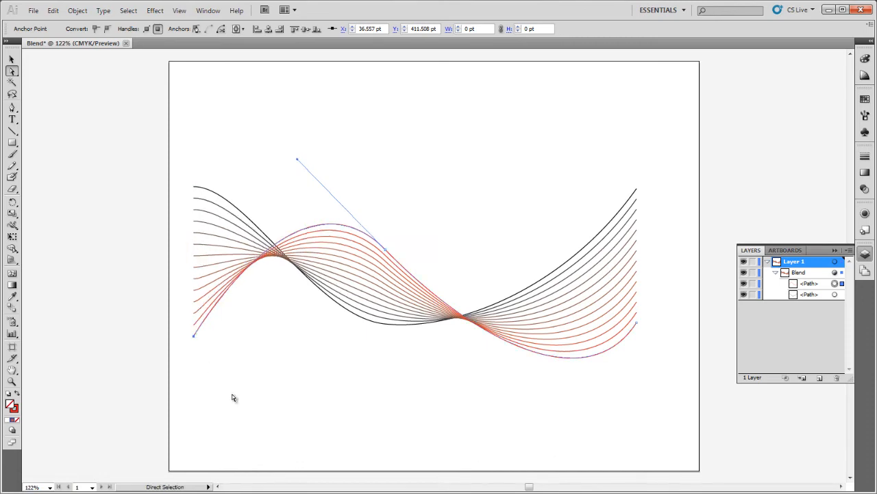
{"action": "left_click", "coordinate": [232, 392]}
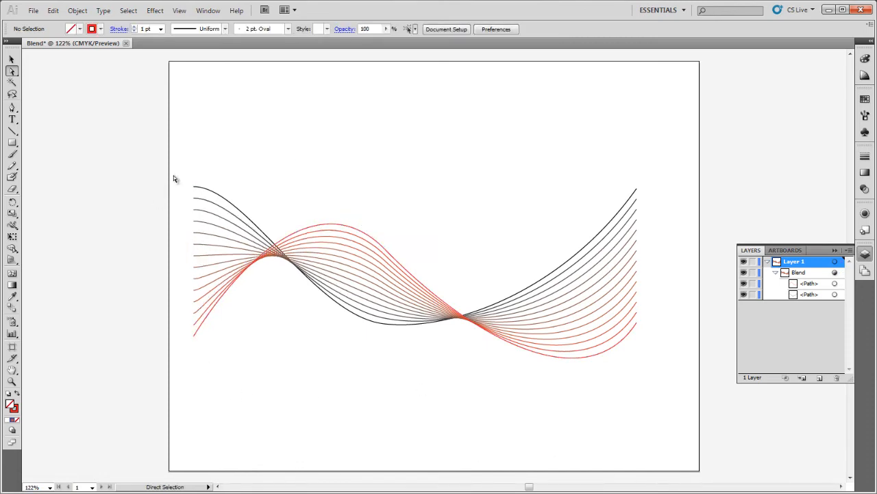
{"action": "left_click_drag", "start_coordinate": [178, 166], "coordinate": [217, 357]}
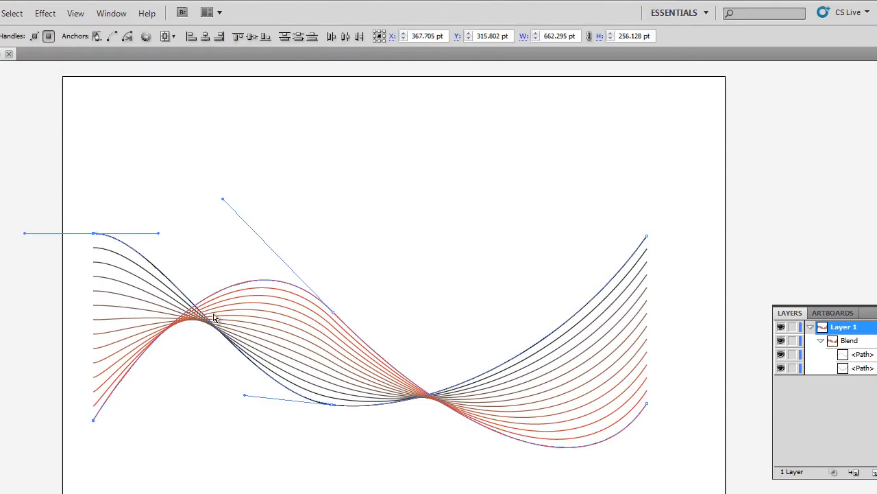
Align the selected left end points to the artboard's left edge and nudge them upward
{"action": "left_click", "coordinate": [172, 36]}
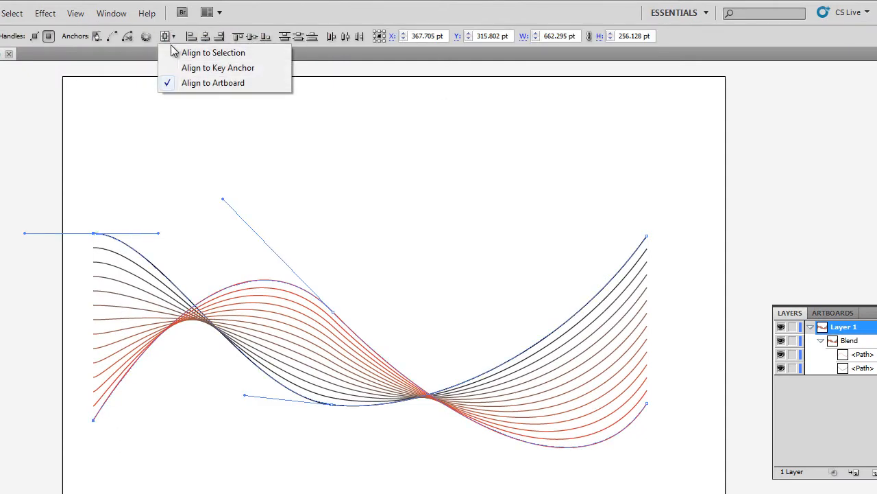
{"action": "left_click", "coordinate": [192, 83]}
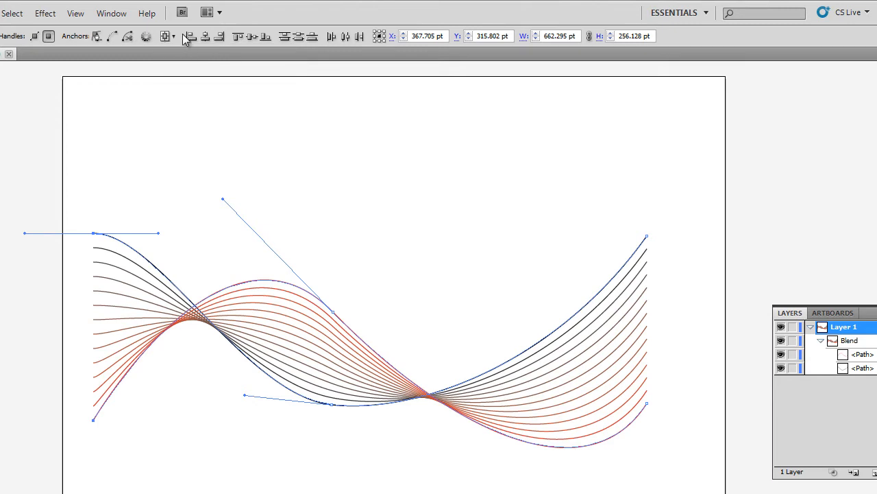
{"action": "left_click", "coordinate": [190, 39]}
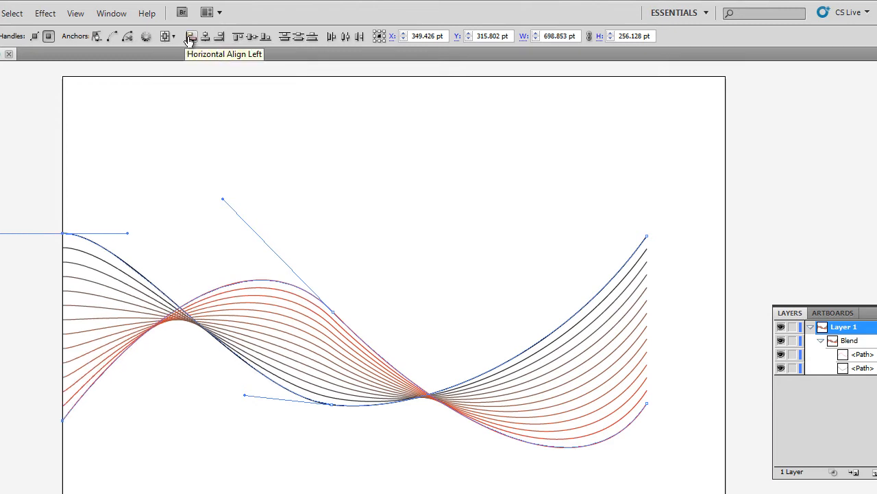
{"action": "key", "text": "shift+Up"}
{"action": "key", "text": "shift+Up"}
{"action": "key", "text": "shift+Up"}
{"action": "key", "text": "shift+Up"}
{"action": "key", "text": "shift+Up"}
{"action": "key", "text": "shift+Up"}
{"action": "key", "text": "shift+Up"}
{"action": "key", "text": "shift+Up"}
{"action": "key", "text": "shift+Up"}
{"action": "key", "text": "shift+Up"}
{"action": "key", "text": "shift+Up"}
{"action": "key", "text": "shift+Up"}
{"action": "key", "text": "shift+Up"}
{"action": "key", "text": "shift+Up"}
{"action": "key", "text": "shift+Up"}
{"action": "key", "text": "shift+Up"}
{"action": "key", "text": "shift+Up"}
{"action": "key", "text": "shift+Up"}
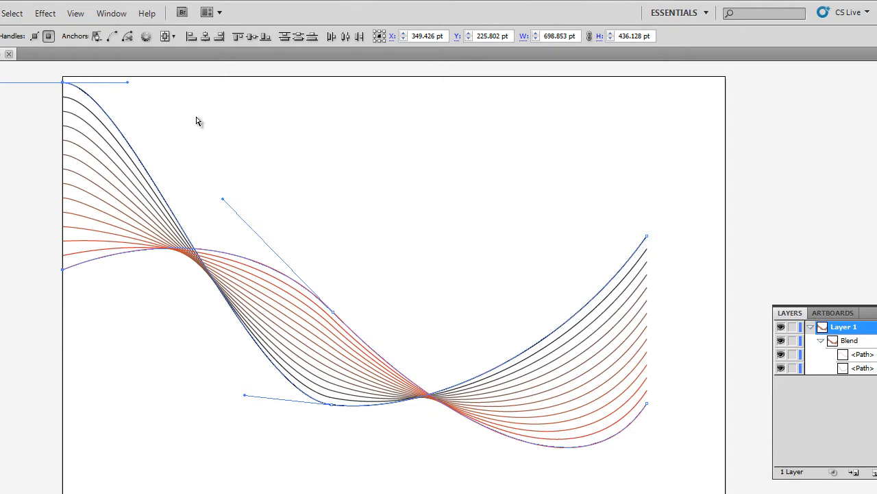
Raise the red line's left end point higher, then select both lines' right end points
{"action": "left_click_drag", "start_coordinate": [83, 304], "coordinate": [44, 261]}
{"action": "key", "text": "shift+Up"}
{"action": "key", "text": "shift+Up"}
{"action": "key", "text": "shift+Up"}
{"action": "key", "text": "shift+Up"}
{"action": "key", "text": "shift+Up"}
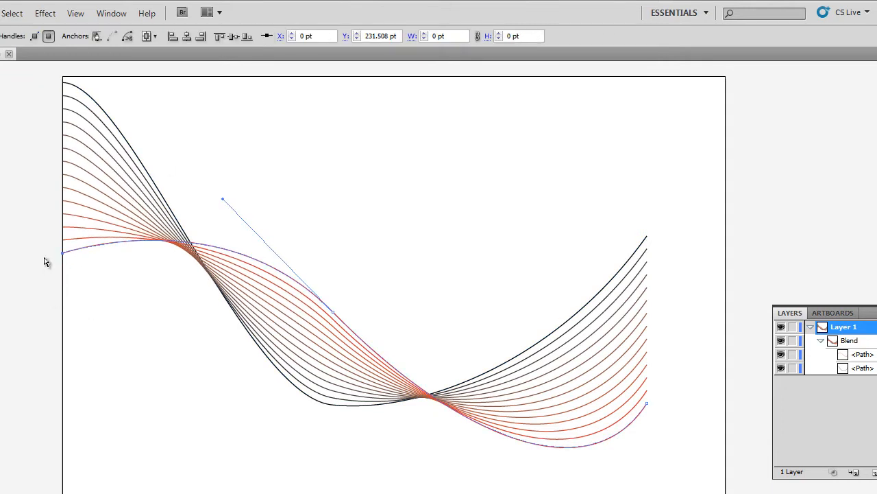
{"action": "key", "text": "shift+Up"}
{"action": "key", "text": "shift+Up"}
{"action": "key", "text": "shift+Up"}
{"action": "key", "text": "shift+Up"}
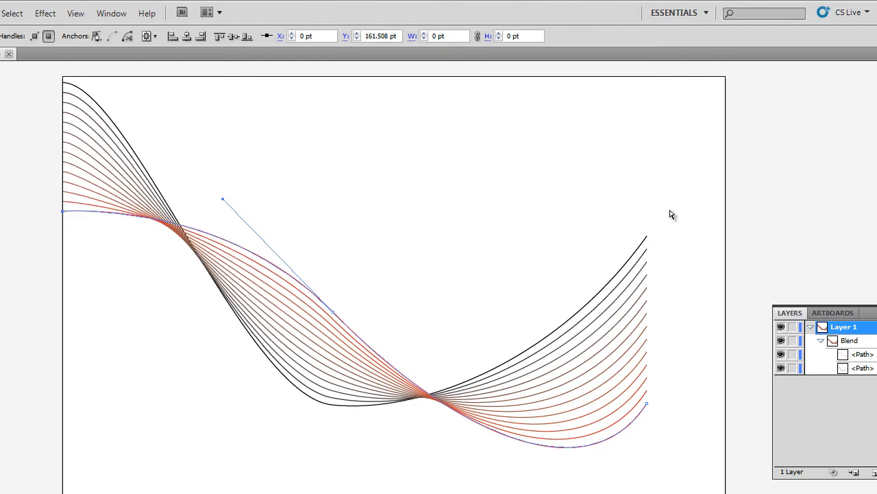
{"action": "left_click_drag", "start_coordinate": [641, 201], "coordinate": [701, 425]}
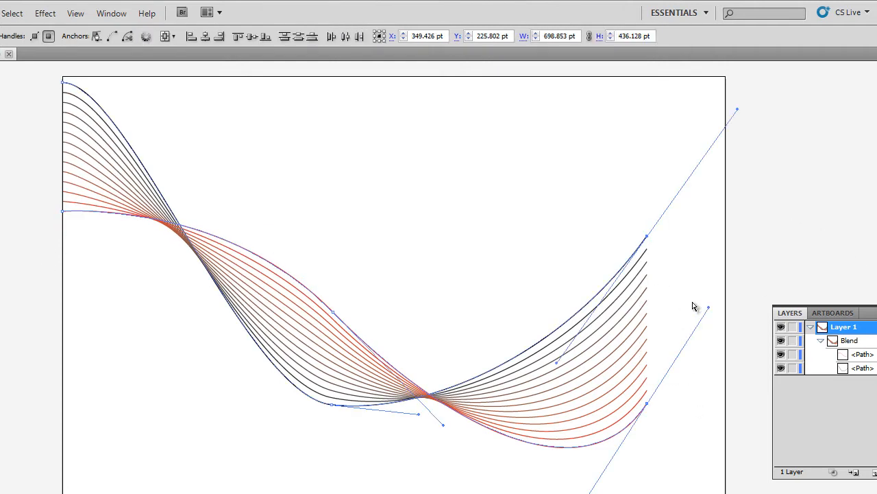
Align the right end points to the artboard's right edge and raise them, the red one higher
{"action": "left_click", "coordinate": [220, 37]}
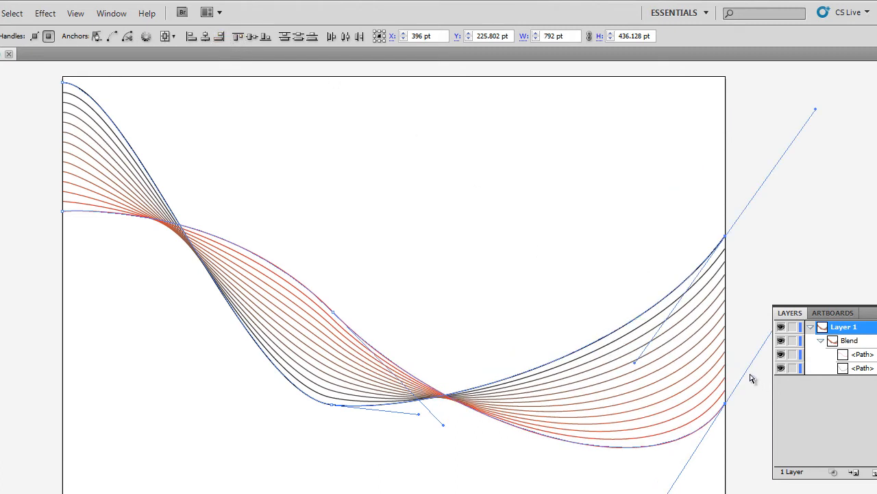
{"action": "key", "text": "shift+Up"}
{"action": "key", "text": "shift+Up"}
{"action": "key", "text": "shift+Up"}
{"action": "key", "text": "shift+Up"}
{"action": "key", "text": "shift+Up"}
{"action": "key", "text": "shift+Up"}
{"action": "key", "text": "shift+Up"}
{"action": "key", "text": "shift+Up"}
{"action": "key", "text": "shift+Up"}
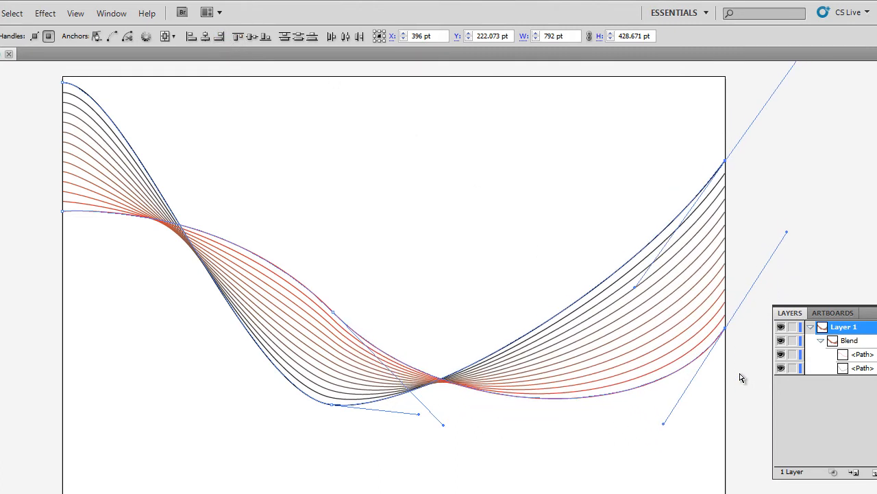
{"action": "key", "text": "shift+Up"}
{"action": "key", "text": "shift+Up"}
{"action": "key", "text": "shift+Up"}
{"action": "key", "text": "shift+Up"}
{"action": "key", "text": "shift+Up"}
{"action": "key", "text": "shift+Up"}
{"action": "key", "text": "shift+Up"}
{"action": "key", "text": "shift+Up"}
{"action": "key", "text": "shift+Up"}
{"action": "key", "text": "shift+Up"}
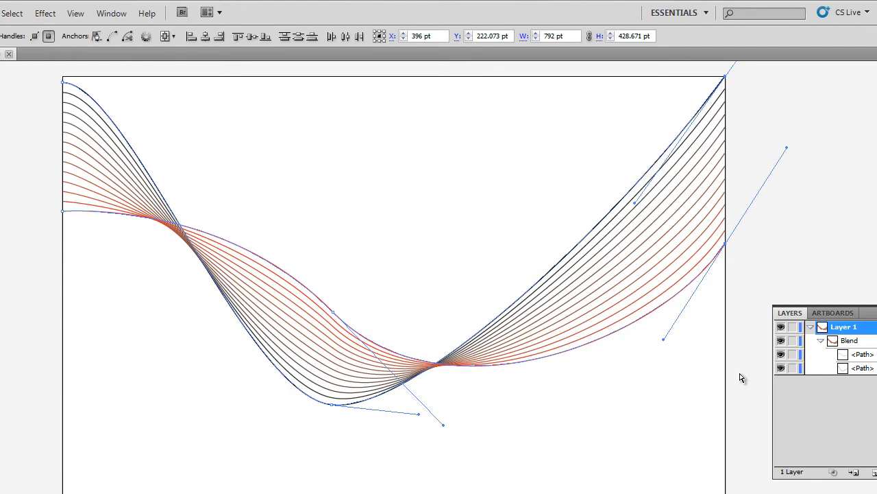
{"action": "left_click", "coordinate": [721, 333]}
{"action": "left_click_drag", "start_coordinate": [739, 283], "coordinate": [703, 228]}
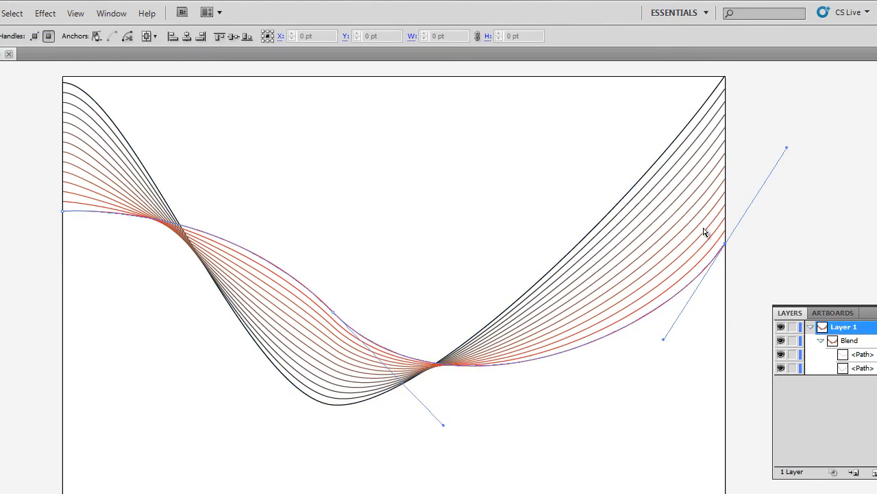
{"action": "key", "text": "shift+Up"}
{"action": "key", "text": "shift+Up"}
{"action": "key", "text": "shift+Up"}
{"action": "key", "text": "shift+Up"}
{"action": "key", "text": "shift+Up"}
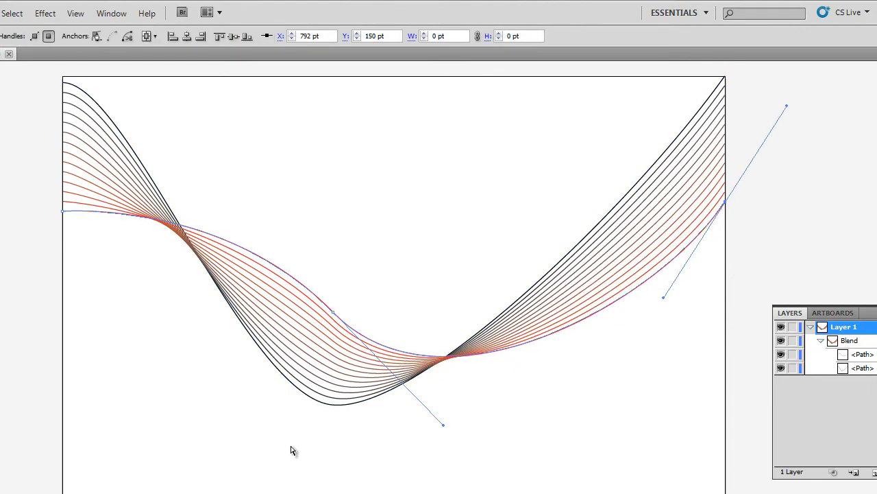
Pull the red line's middle point up and right, and lift the black line's bottom point
{"action": "left_click", "coordinate": [336, 405]}
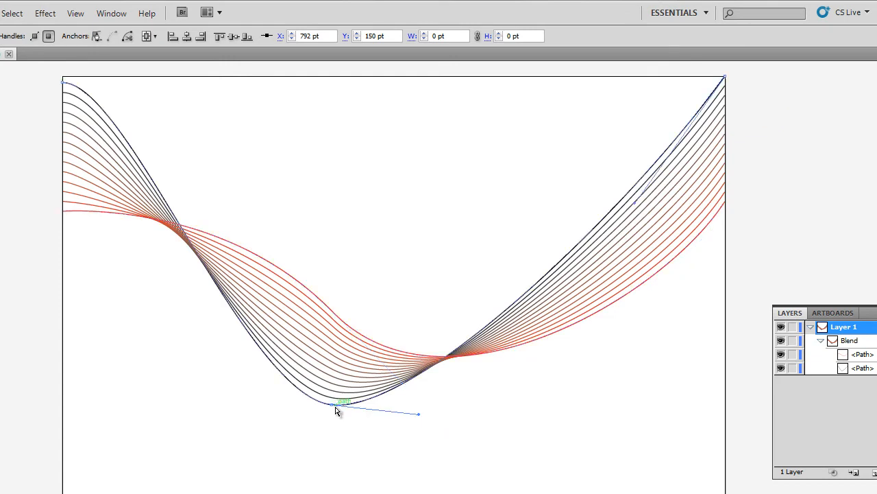
{"action": "left_click", "coordinate": [369, 347]}
{"action": "left_click_drag", "start_coordinate": [332, 312], "coordinate": [382, 173]}
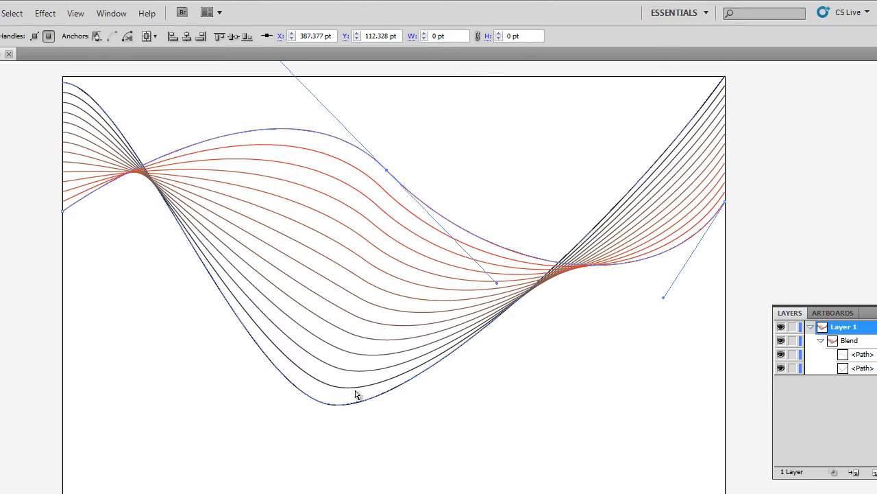
{"action": "left_click", "coordinate": [336, 406]}
{"action": "left_click_drag", "start_coordinate": [329, 405], "coordinate": [335, 261]}
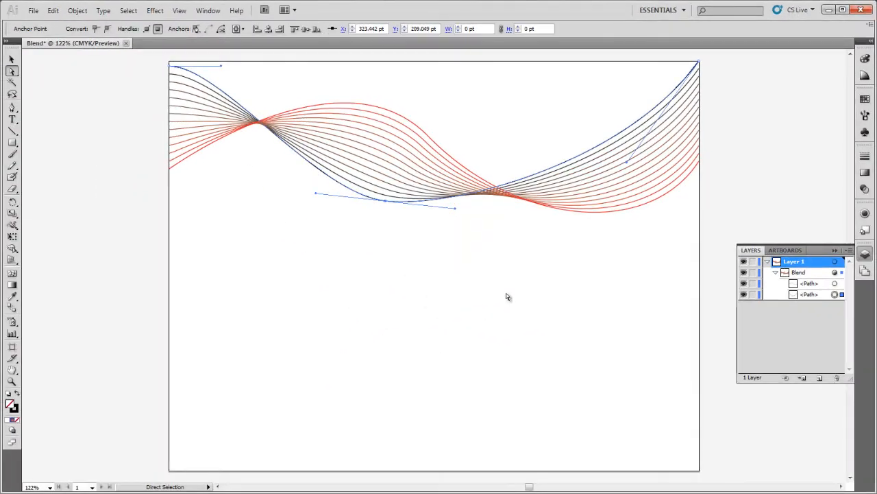
Rotate and level the black line's bottom-point curve handle to smooth the dip
{"action": "left_click_drag", "start_coordinate": [458, 210], "coordinate": [452, 180]}
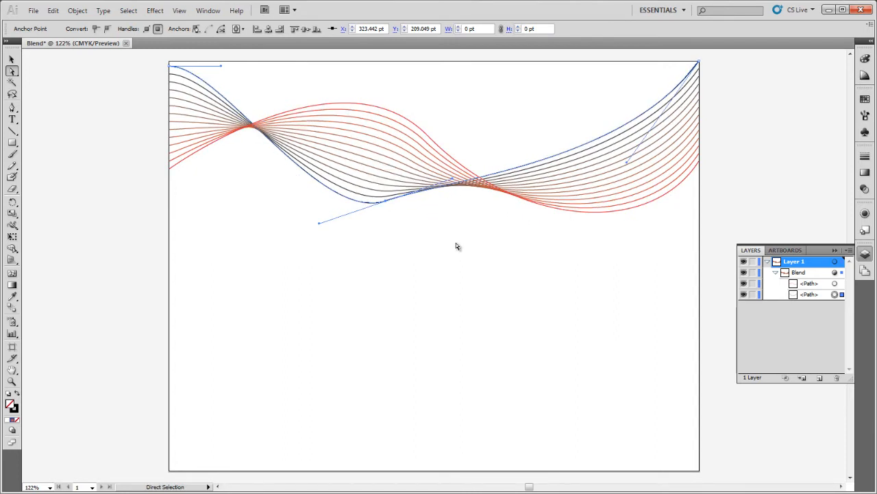
{"action": "left_click", "coordinate": [456, 243]}
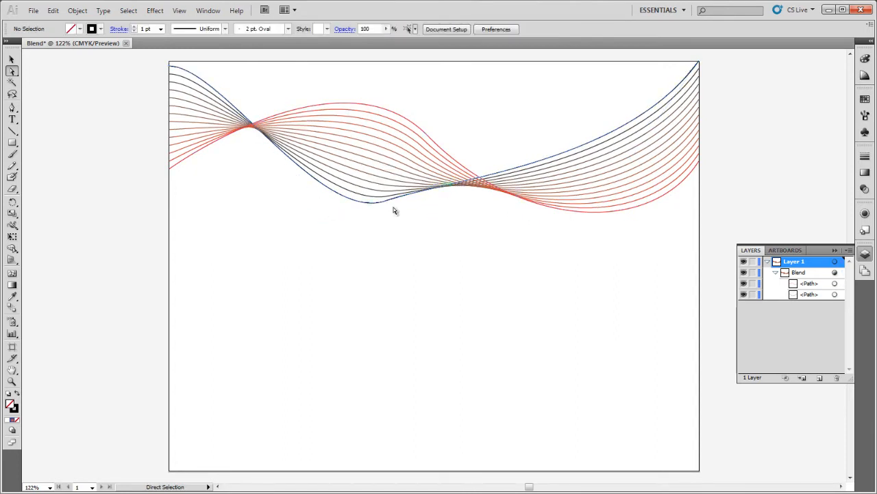
{"action": "left_click", "coordinate": [371, 201]}
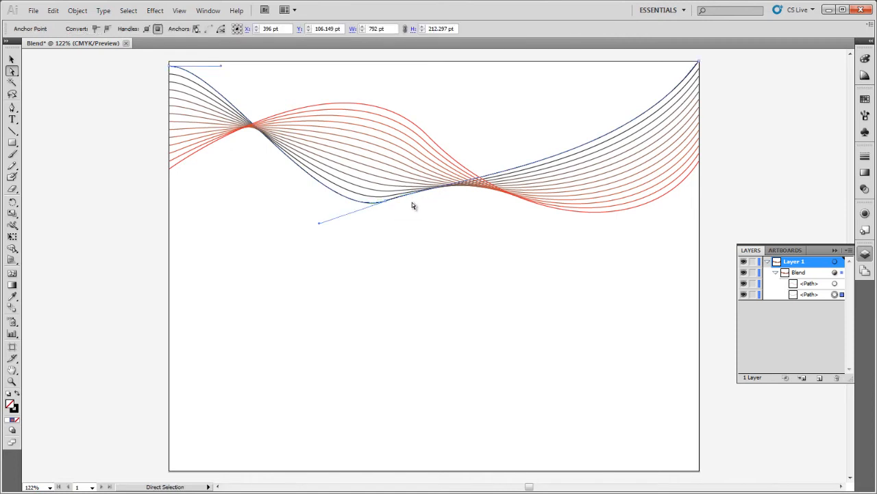
{"action": "left_click", "coordinate": [386, 204]}
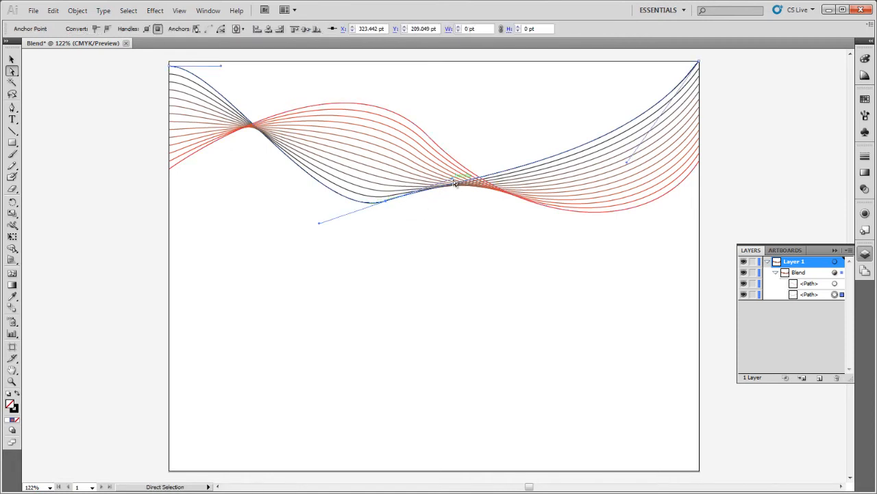
{"action": "left_click_drag", "start_coordinate": [453, 179], "coordinate": [453, 202]}
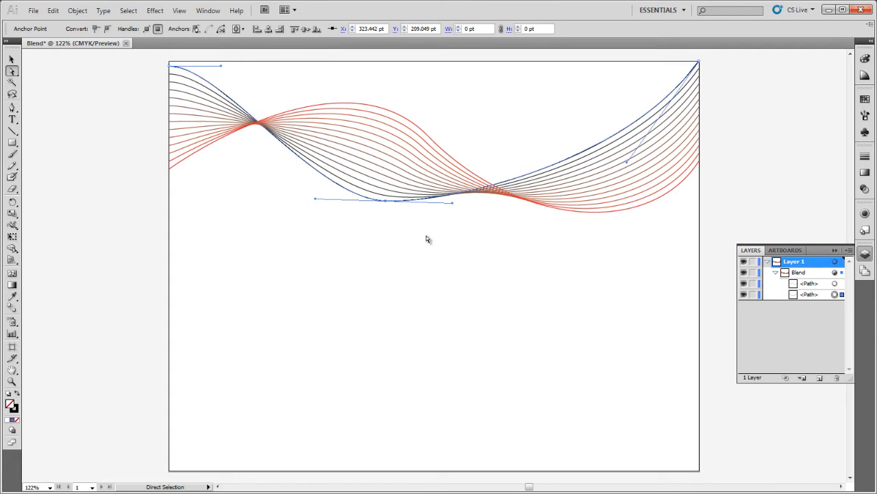
{"action": "left_click", "coordinate": [426, 239]}
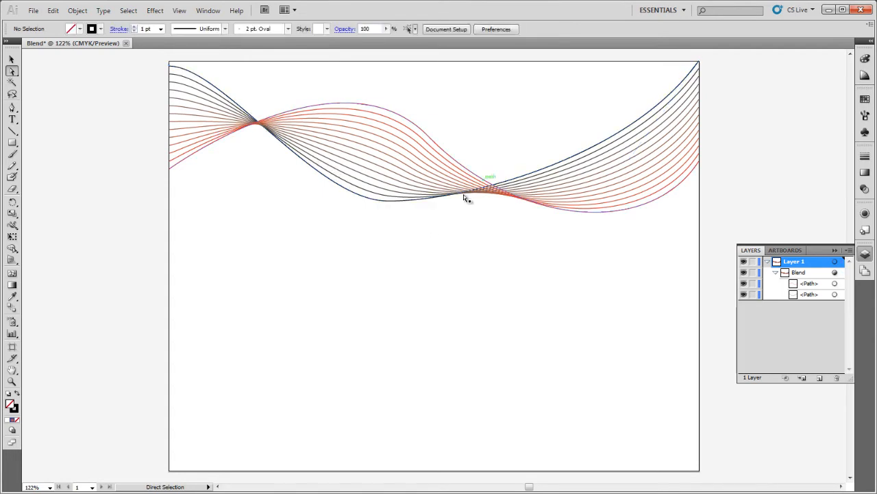
Undo the last handle change, restore the move with Edit > Redo, and deselect
{"action": "key", "text": "ctrl+z"}
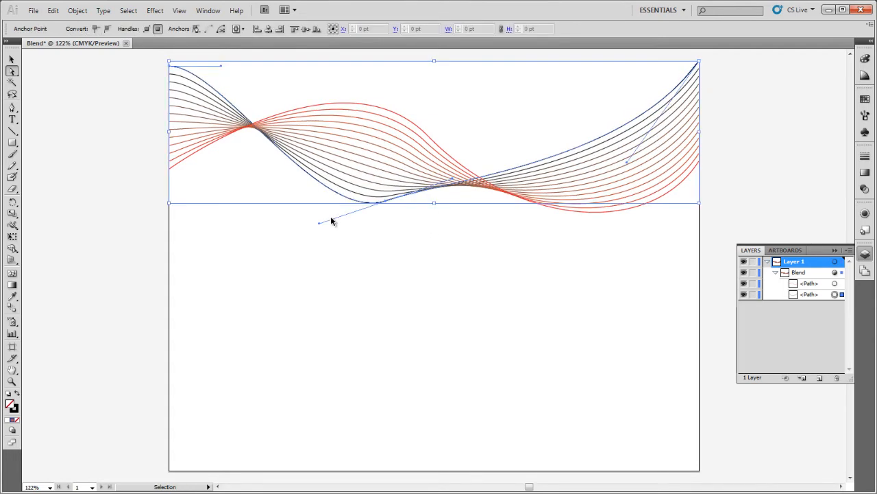
{"action": "left_click", "coordinate": [372, 230]}
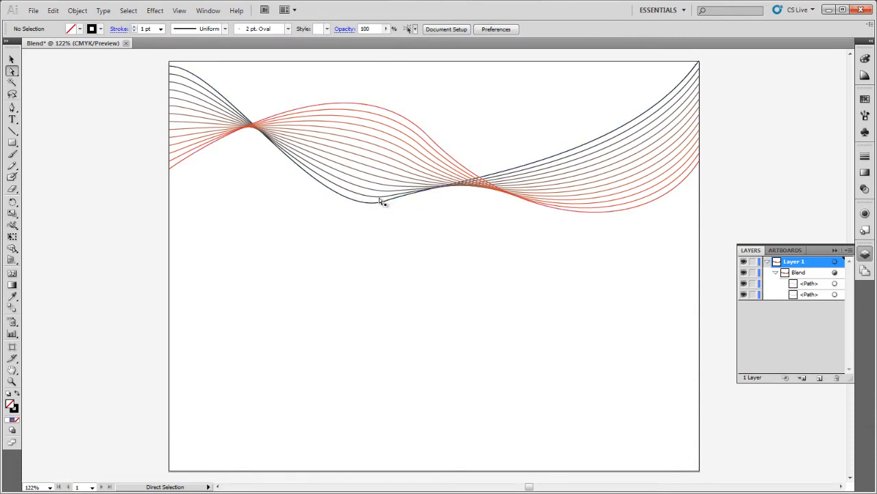
{"action": "left_click", "coordinate": [53, 11]}
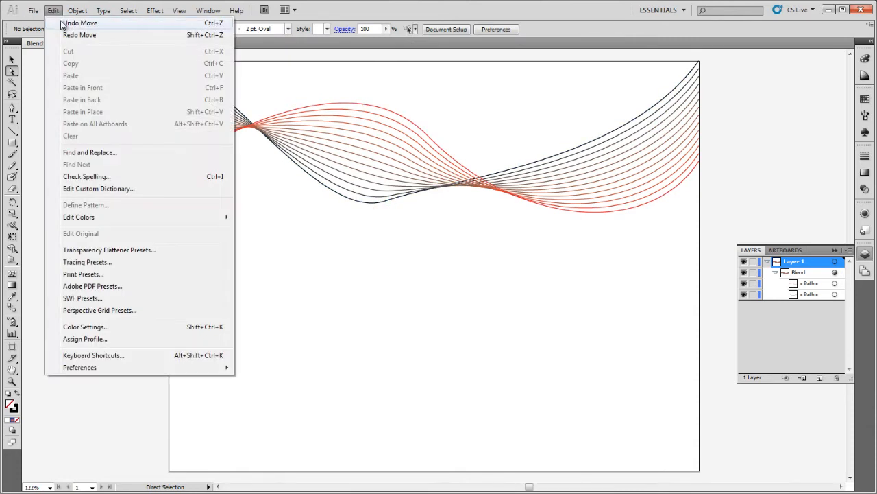
{"action": "left_click", "coordinate": [65, 34]}
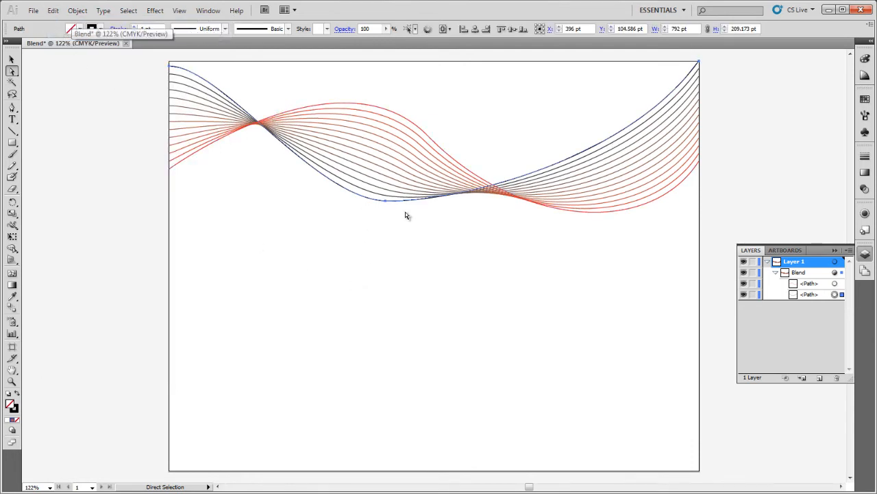
{"action": "left_click", "coordinate": [625, 238]}
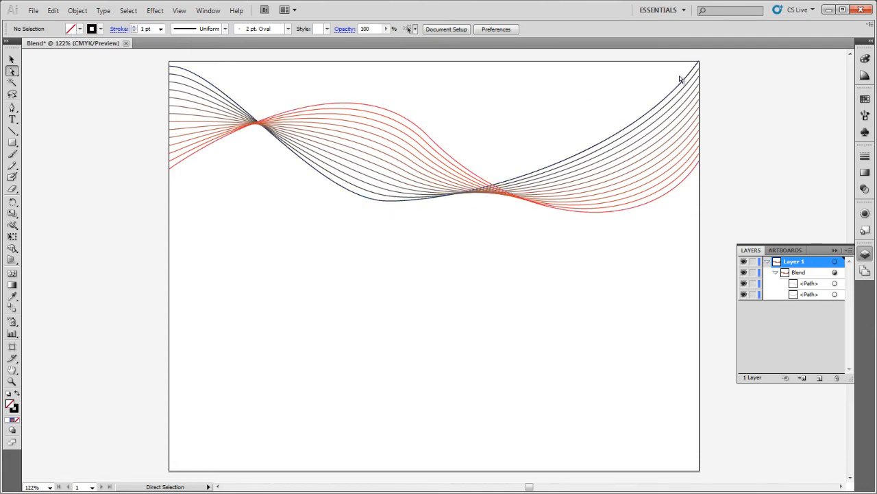
Draw a tall red rectangle with no stroke near the bottom left
{"action": "left_click", "coordinate": [12, 142]}
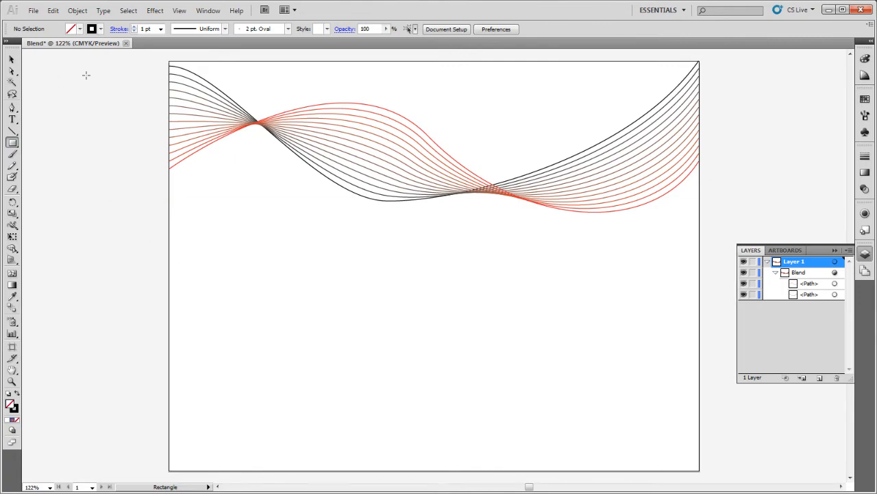
{"action": "left_click", "coordinate": [80, 29]}
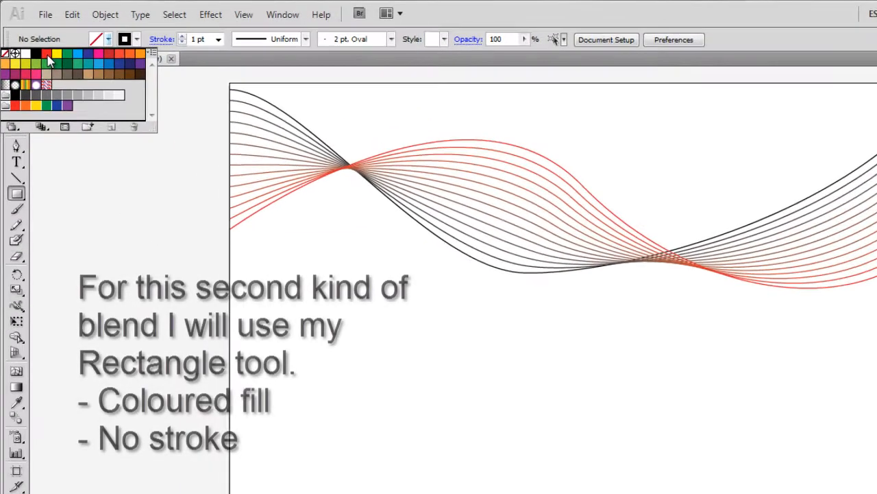
{"action": "left_click", "coordinate": [128, 48]}
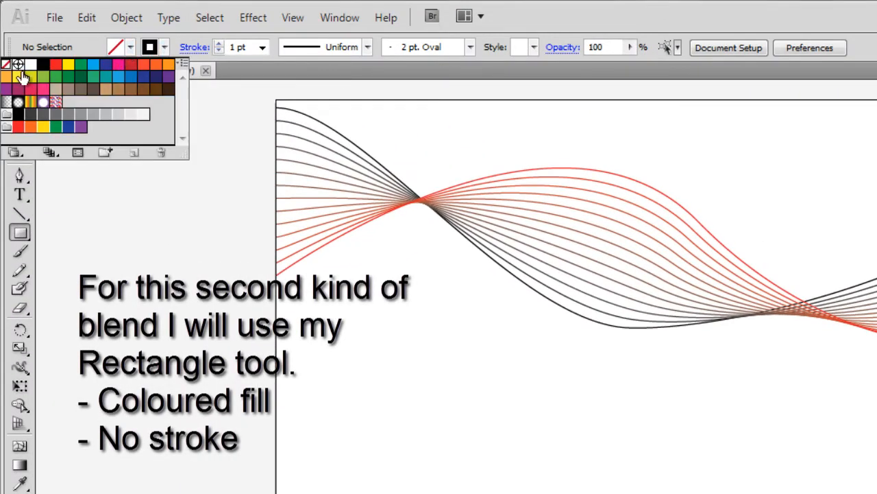
{"action": "left_click", "coordinate": [55, 67]}
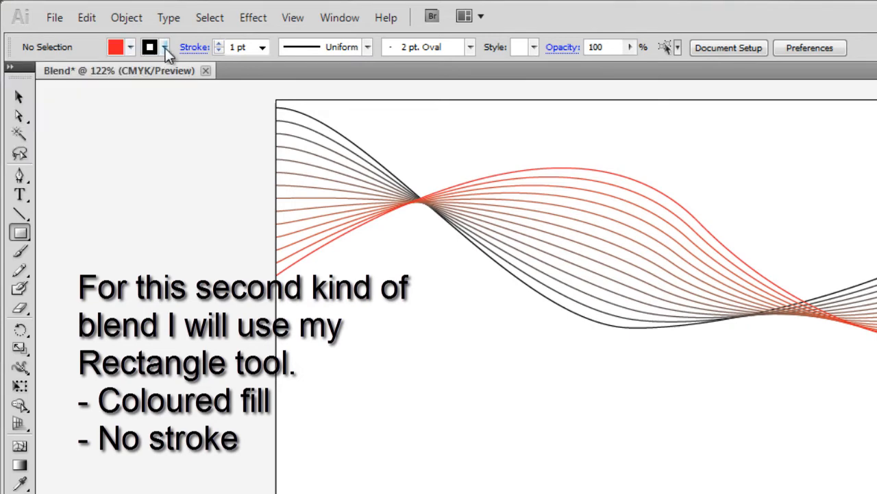
{"action": "left_click", "coordinate": [166, 48]}
{"action": "left_click", "coordinate": [6, 64]}
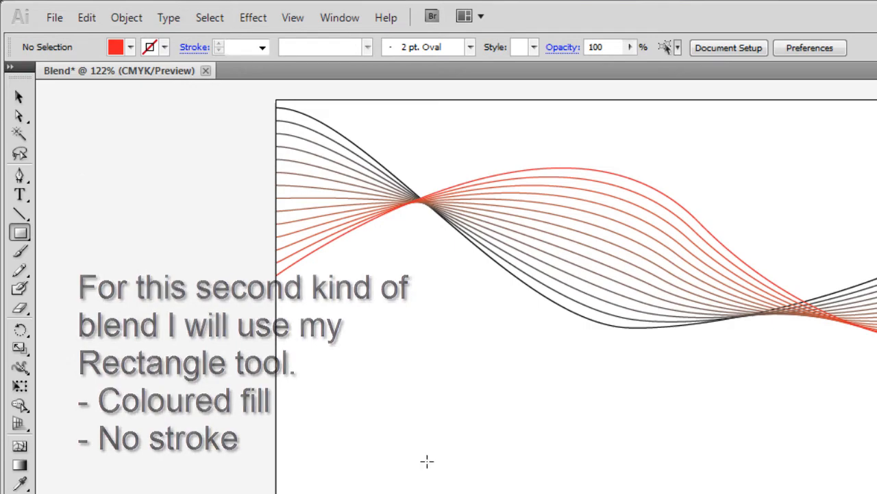
{"action": "left_click_drag", "start_coordinate": [394, 463], "coordinate": [430, 493]}
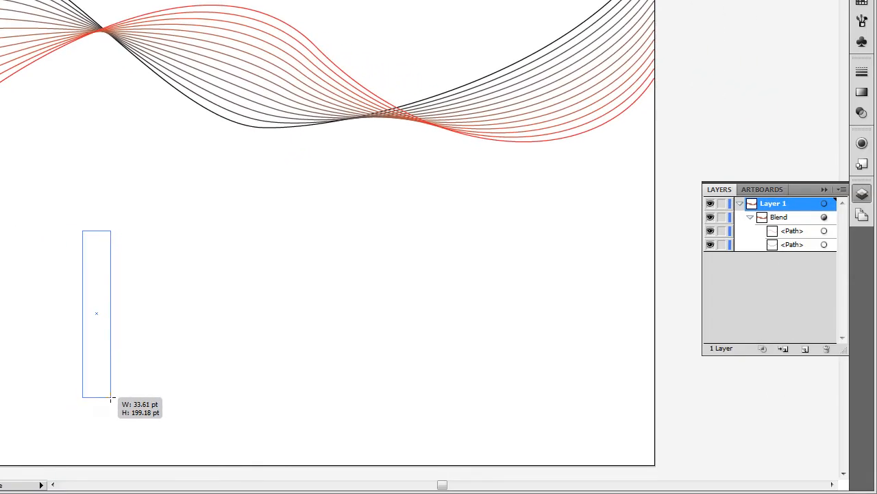
{"action": "left_click_drag", "start_coordinate": [111, 397], "coordinate": [108, 396]}
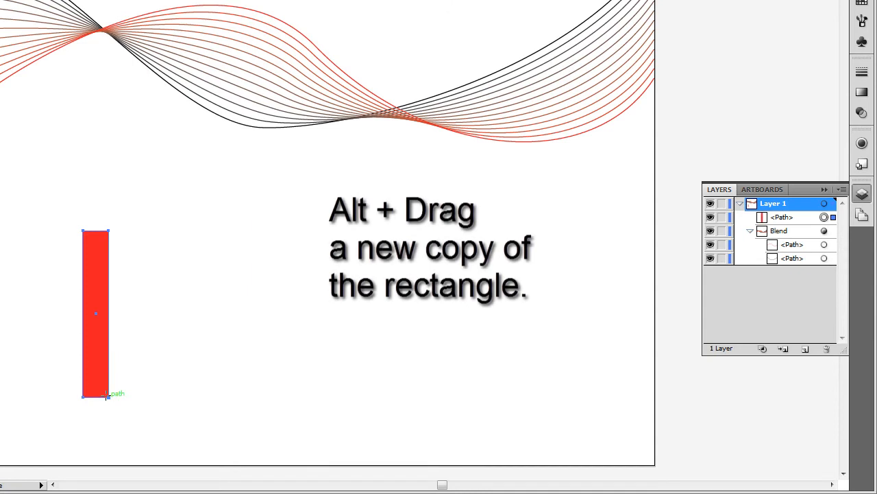
Copy the red bar to the right, repeat it with Ctrl+D, and select all three bars
{"action": "key", "text": "v"}
{"action": "left_click_drag", "start_coordinate": [96, 361], "coordinate": [288, 356]}
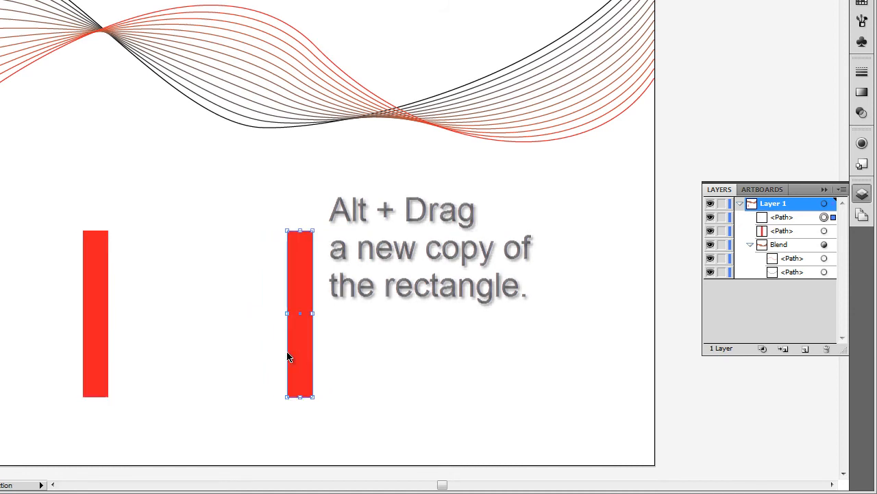
{"action": "key", "text": "a"}
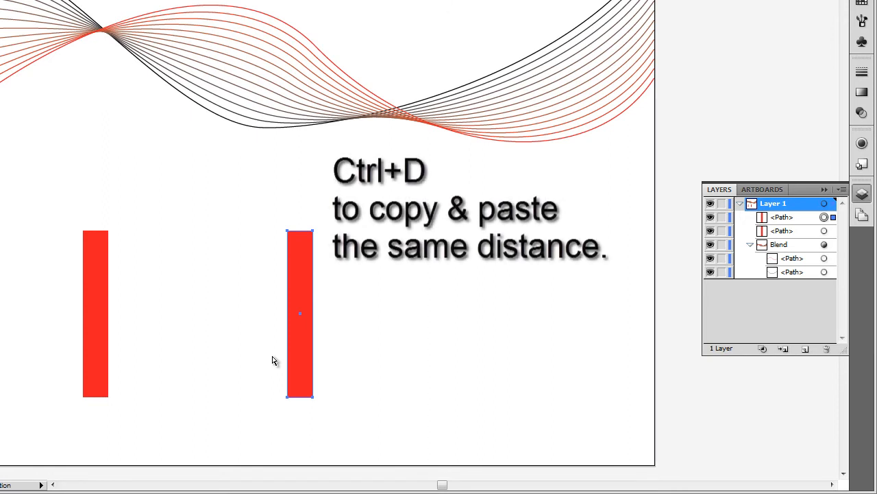
{"action": "key", "text": "ctrl+d"}
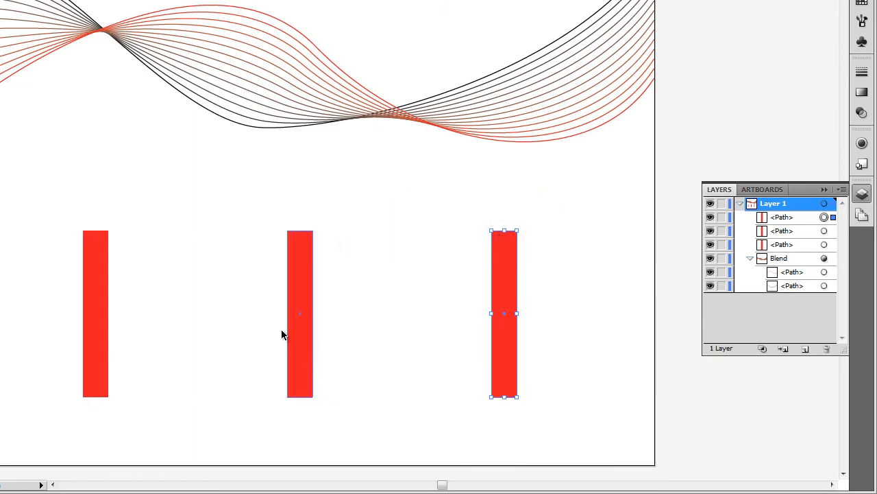
{"action": "left_click", "coordinate": [302, 279]}
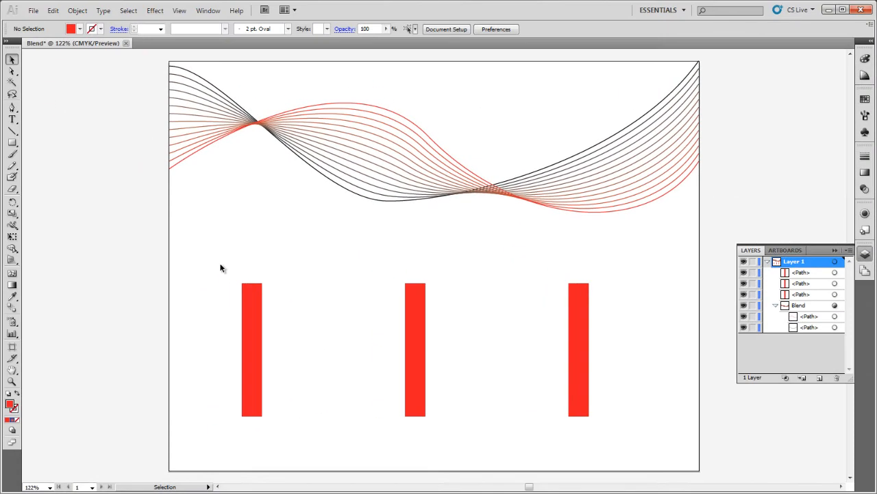
{"action": "left_click_drag", "start_coordinate": [221, 265], "coordinate": [613, 445]}
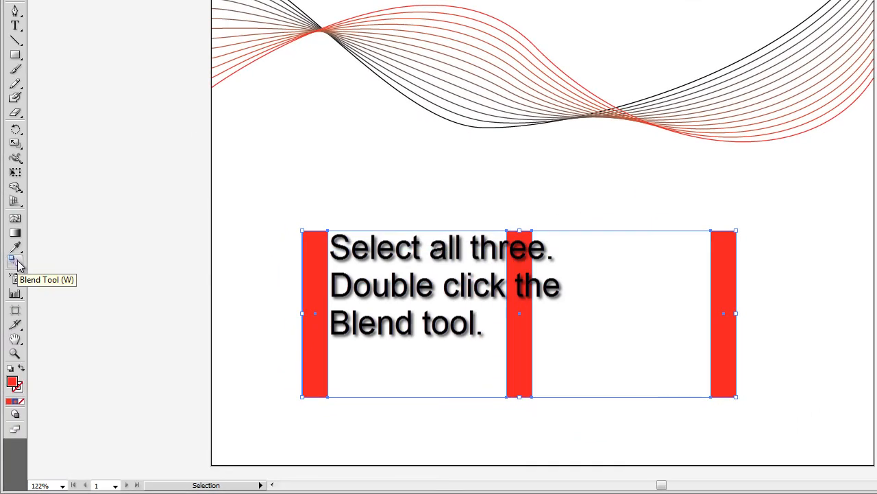
Set the blend to 4 specified steps and blend the three bars with Ctrl+Alt+B
{"action": "double_click", "coordinate": [17, 262]}
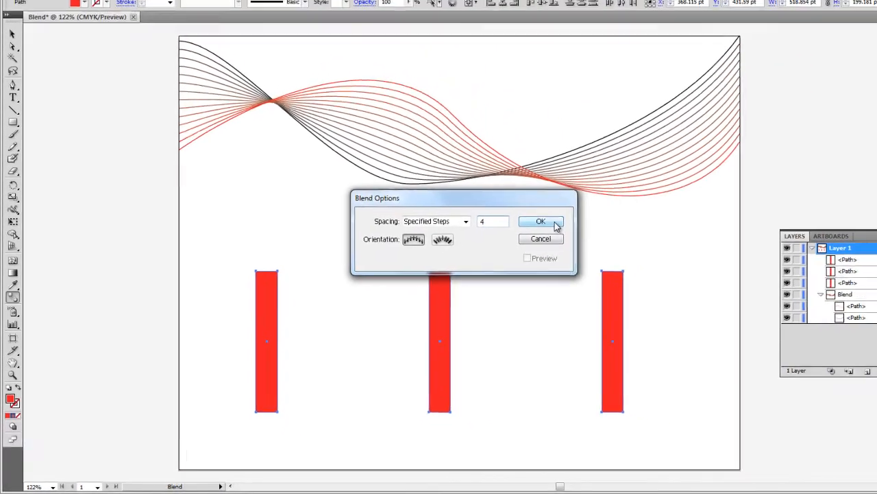
{"action": "left_click", "coordinate": [638, 171]}
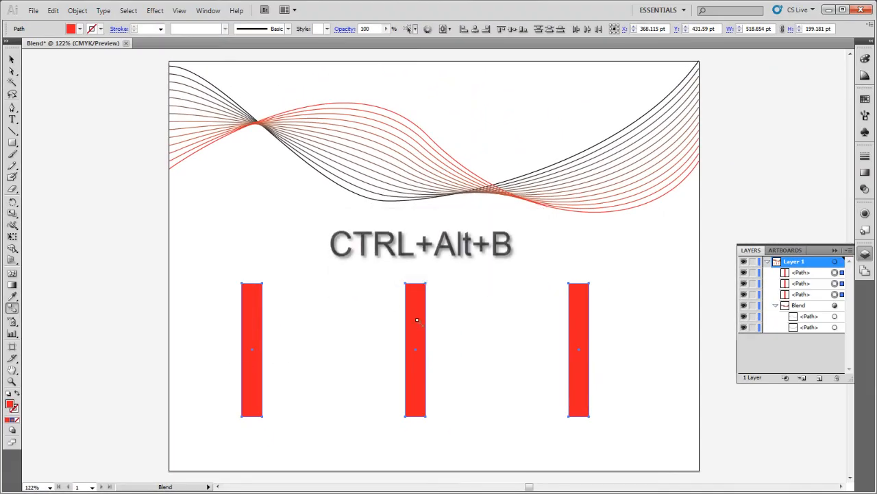
{"action": "key", "text": "v"}
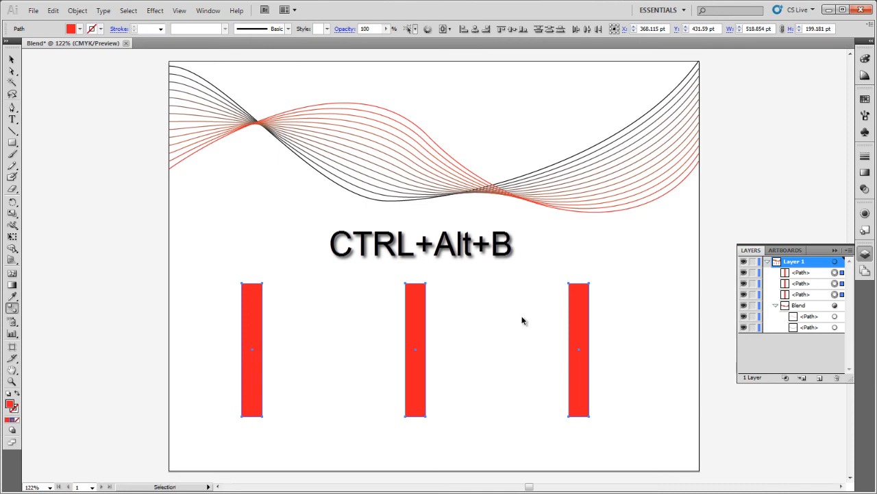
{"action": "key", "text": "ctrl+alt+b"}
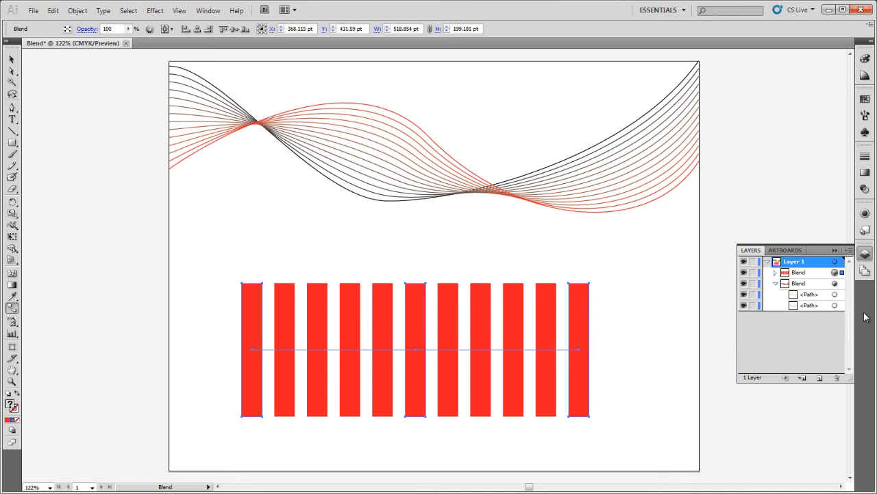
Isolate the middle bar in Layers and drag its top and bottom upward to arch the row
{"action": "left_click", "coordinate": [776, 283]}
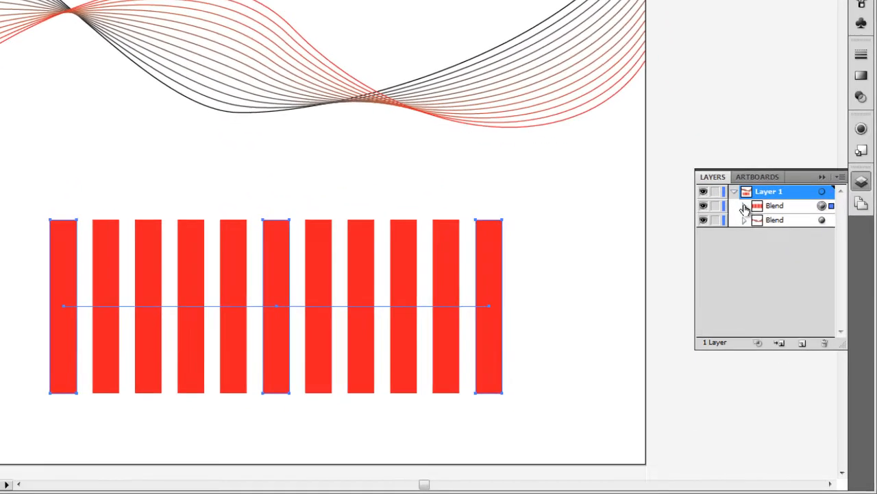
{"action": "left_click", "coordinate": [776, 272]}
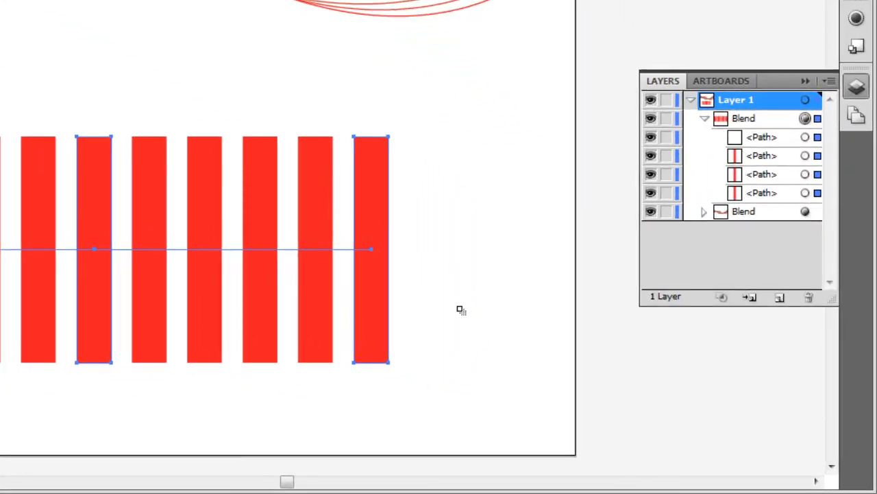
{"action": "left_click", "coordinate": [818, 176]}
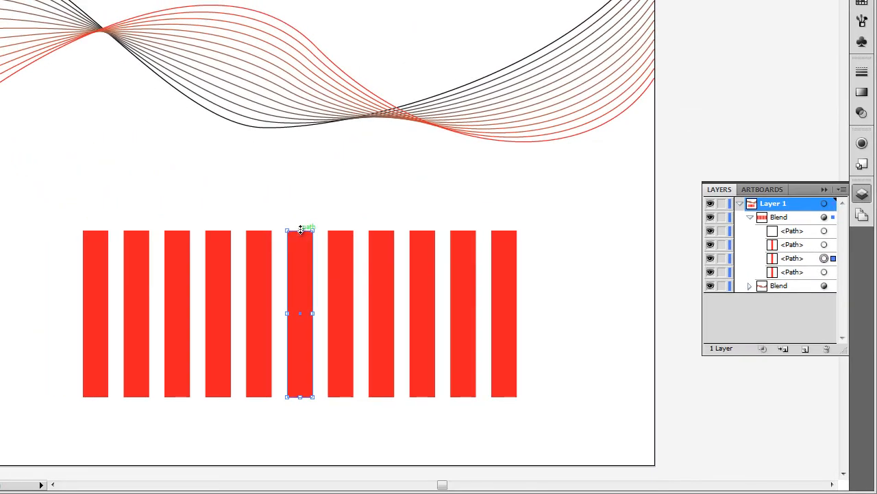
{"action": "left_click_drag", "start_coordinate": [300, 229], "coordinate": [305, 158]}
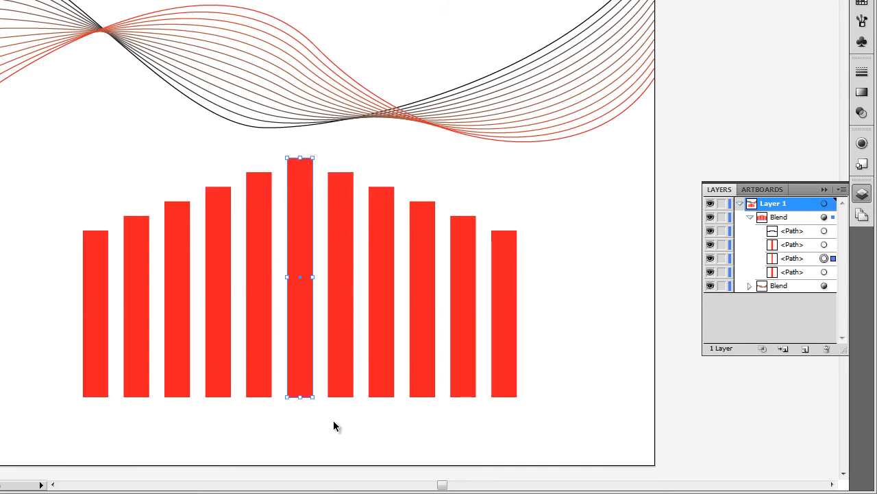
{"action": "left_click_drag", "start_coordinate": [301, 396], "coordinate": [301, 313]}
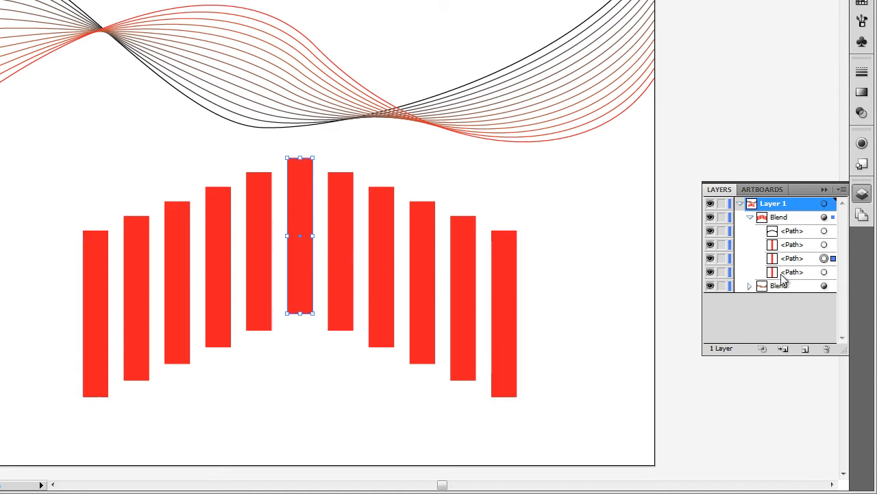
{"action": "left_click", "coordinate": [825, 272]}
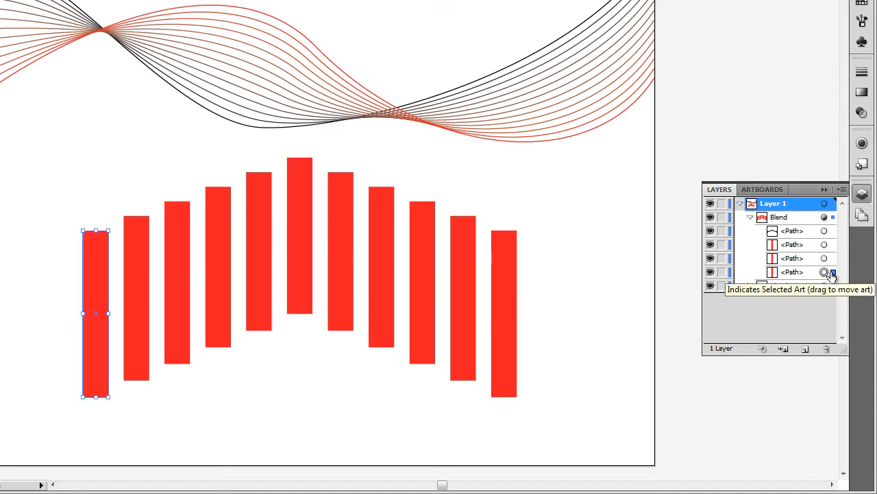
{"action": "left_click", "coordinate": [825, 258]}
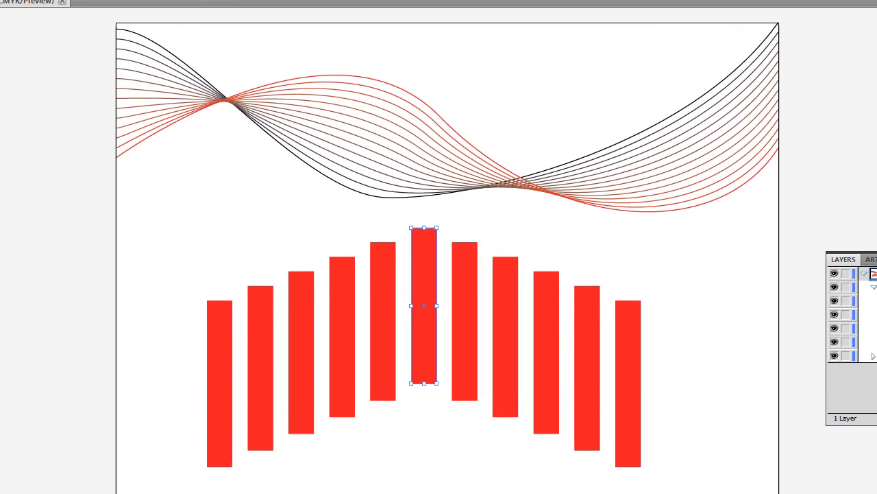
{"action": "left_click", "coordinate": [101, 37]}
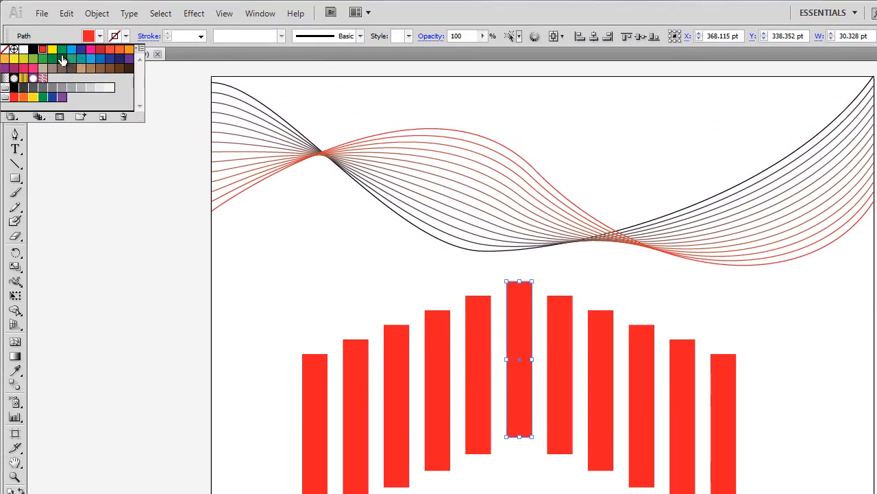
Fill the middle bar with yellow, then deselect it and select the whole bar blend
{"action": "left_click", "coordinate": [51, 50]}
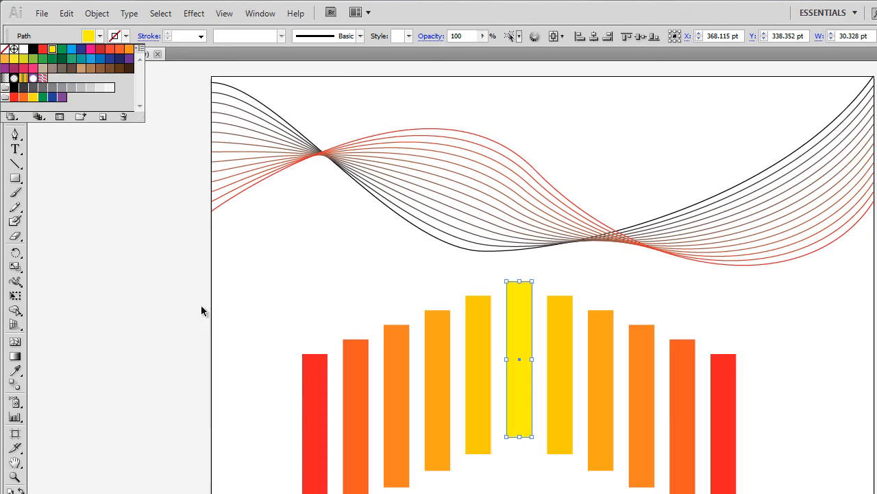
{"action": "left_click", "coordinate": [278, 326]}
{"action": "left_click", "coordinate": [240, 342]}
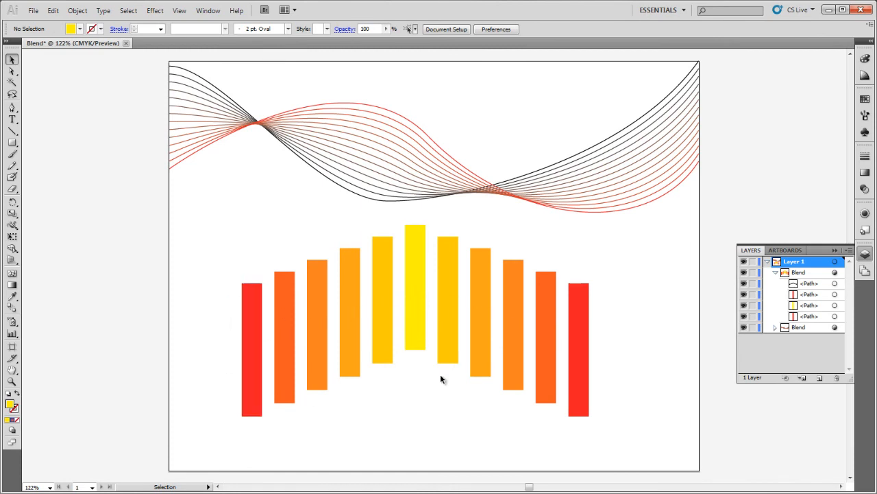
{"action": "left_click", "coordinate": [414, 347]}
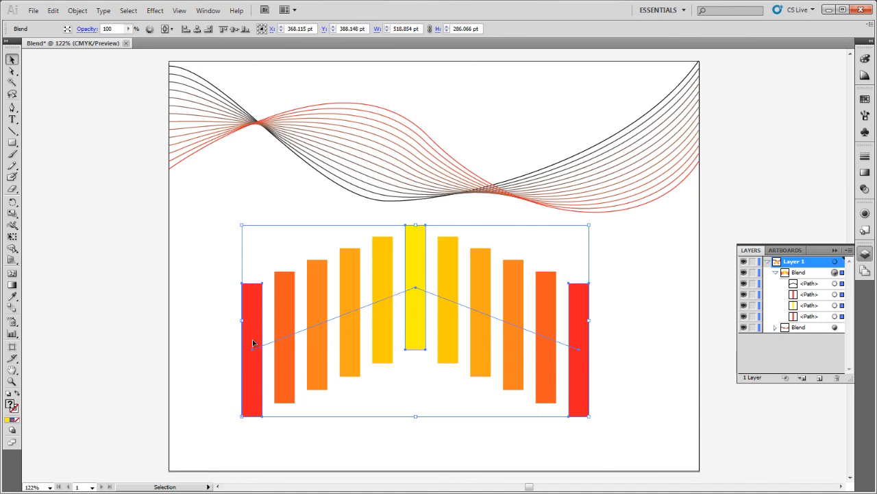
Give the wave blend's black end path a 2 pt stroke weight
{"action": "left_click", "coordinate": [254, 168]}
{"action": "left_click", "coordinate": [215, 139]}
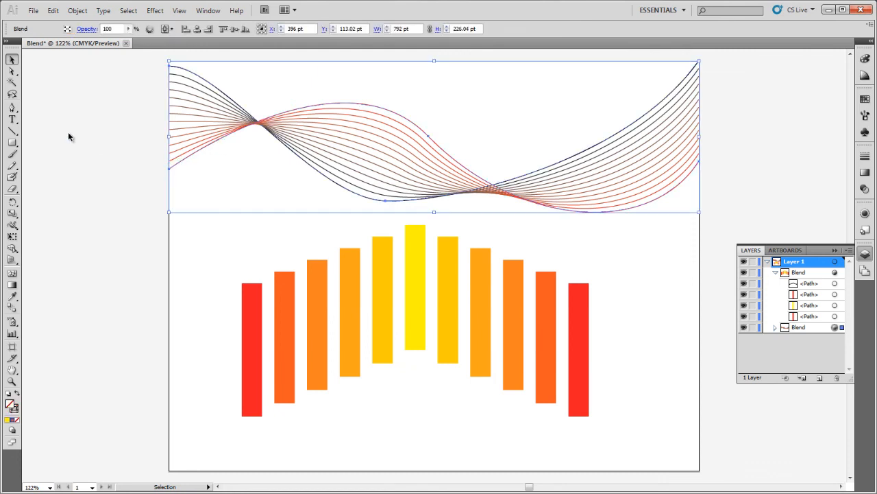
{"action": "left_click", "coordinate": [12, 71]}
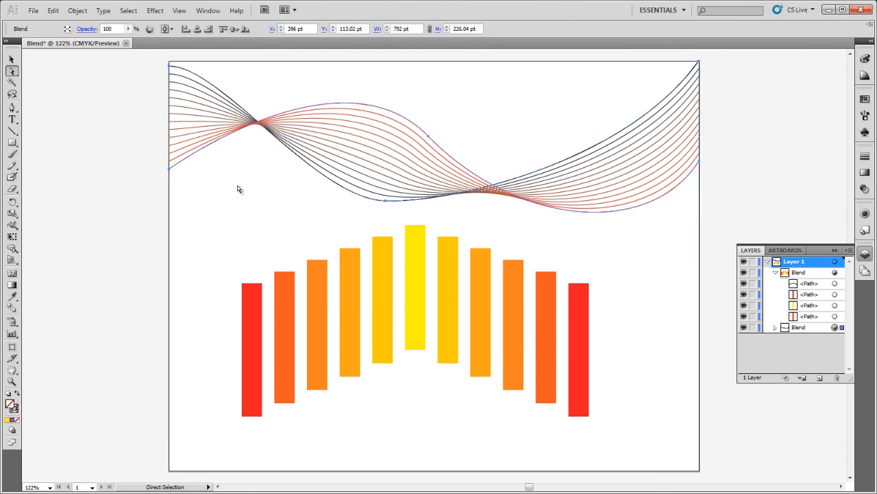
{"action": "left_click", "coordinate": [774, 327]}
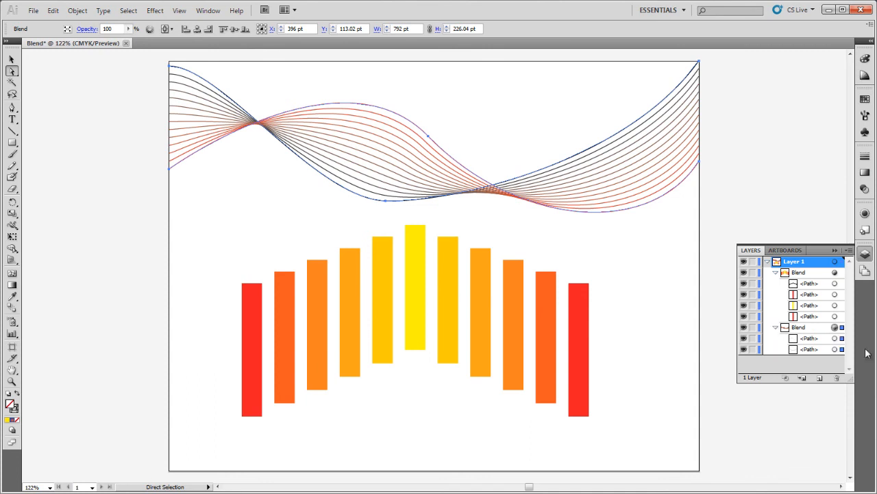
{"action": "left_click", "coordinate": [843, 350]}
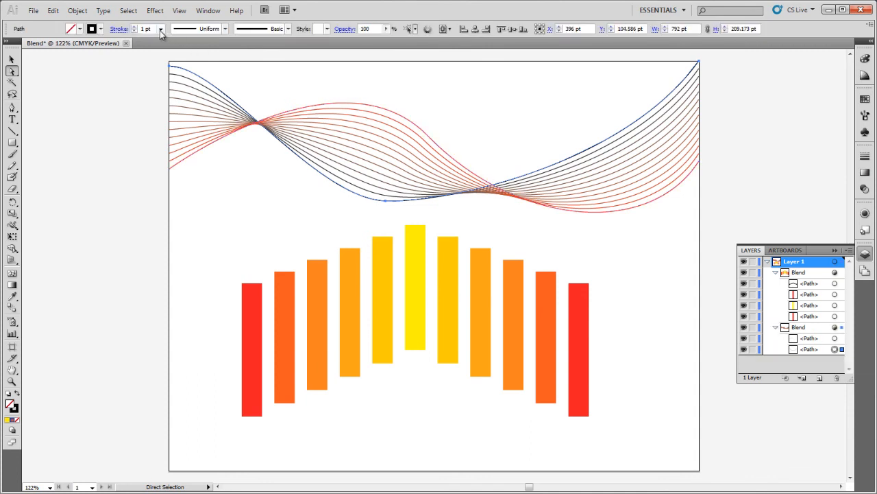
{"action": "left_click", "coordinate": [135, 26]}
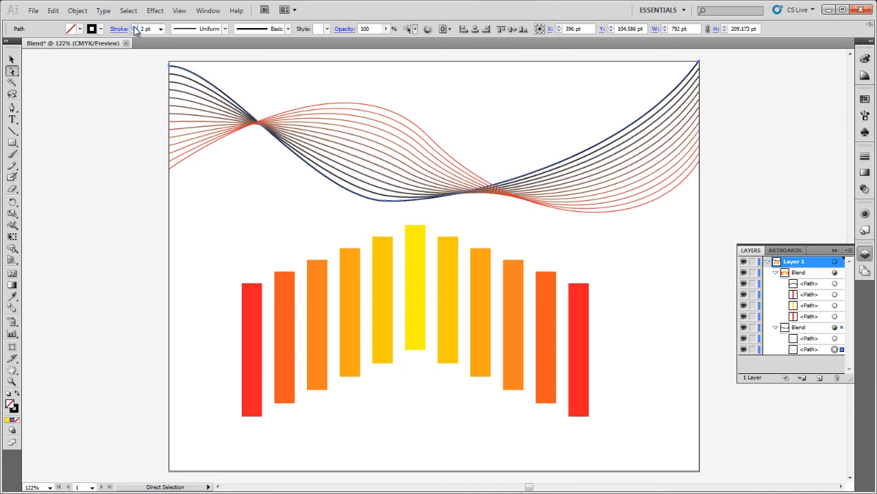
{"action": "left_click", "coordinate": [235, 178]}
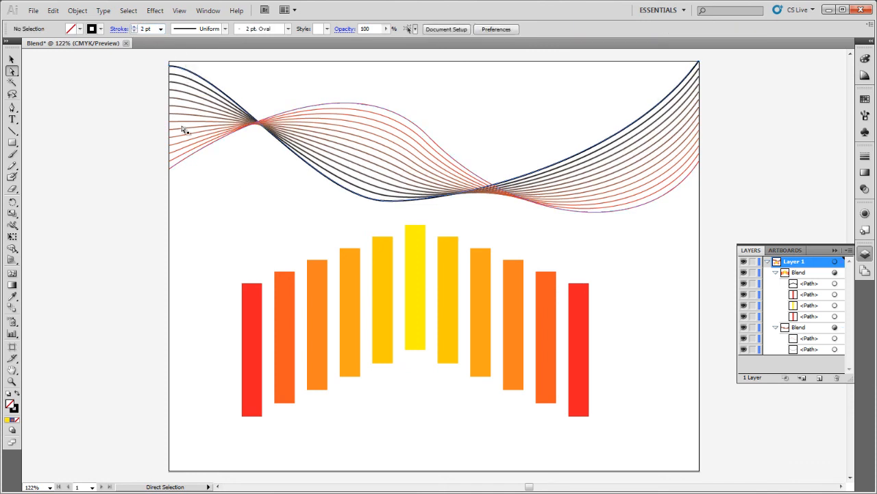